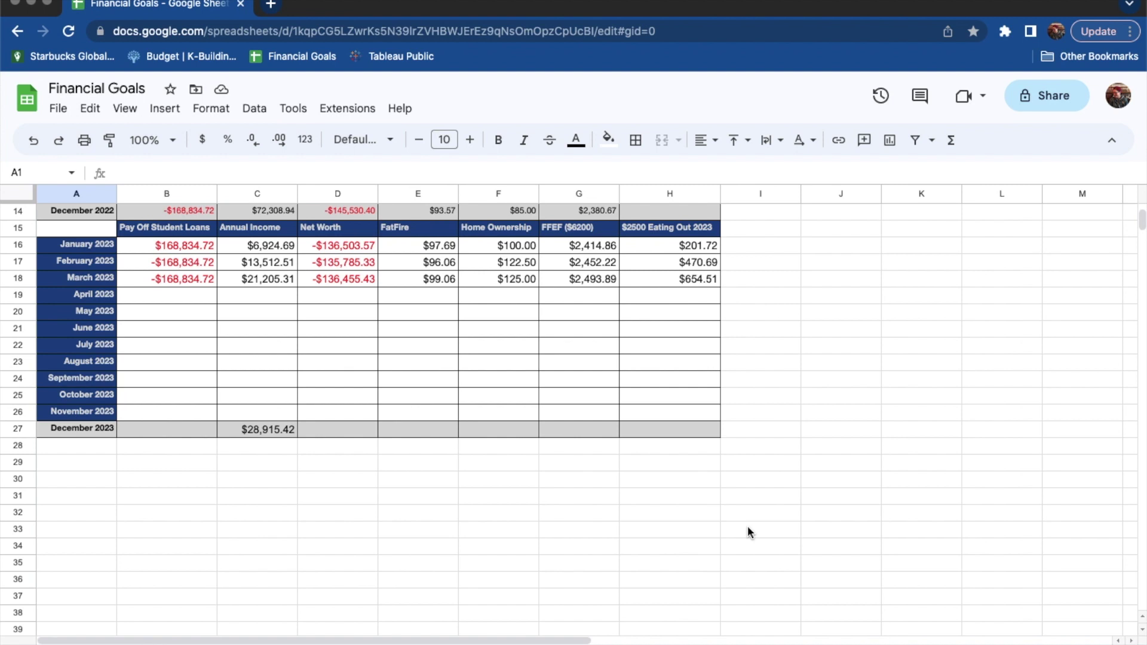
- Fill March's -$168,834.72 student-loan balance down from B18 into April's B19
{"action": "left_click", "coordinate": [198, 279]}
{"action": "left_click_drag", "start_coordinate": [217, 288], "coordinate": [213, 302]}
{"action": "left_click", "coordinate": [253, 300]}
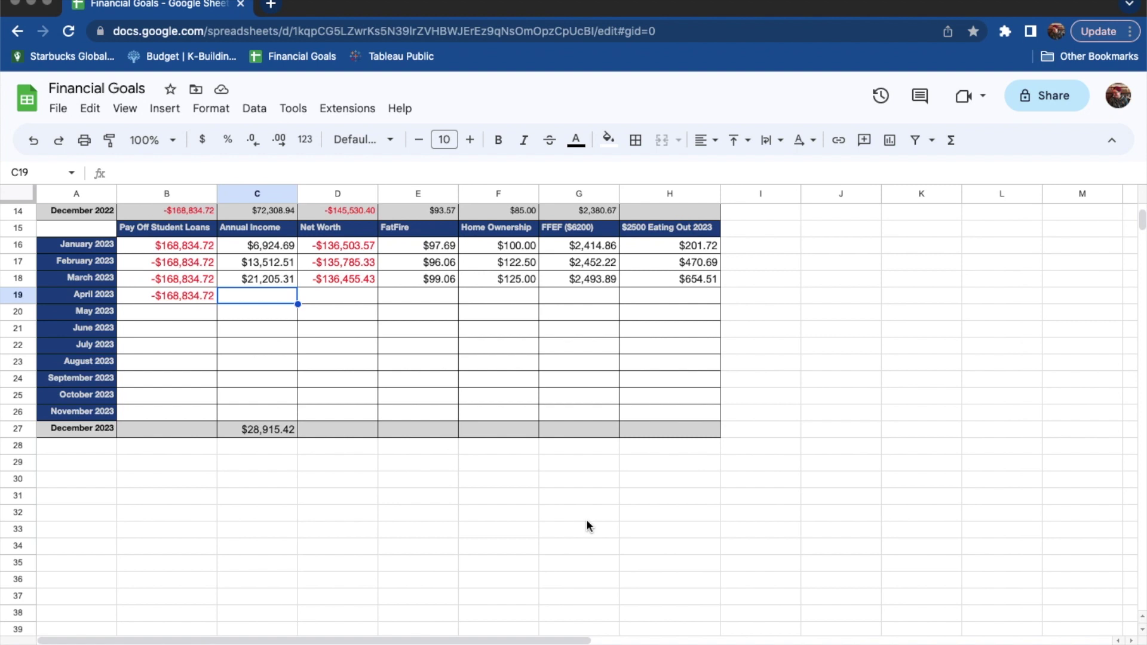
- Enter 28,915.42 in C19 and -135028.32 in D19 for April 2023
{"action": "type", "text": "28"}
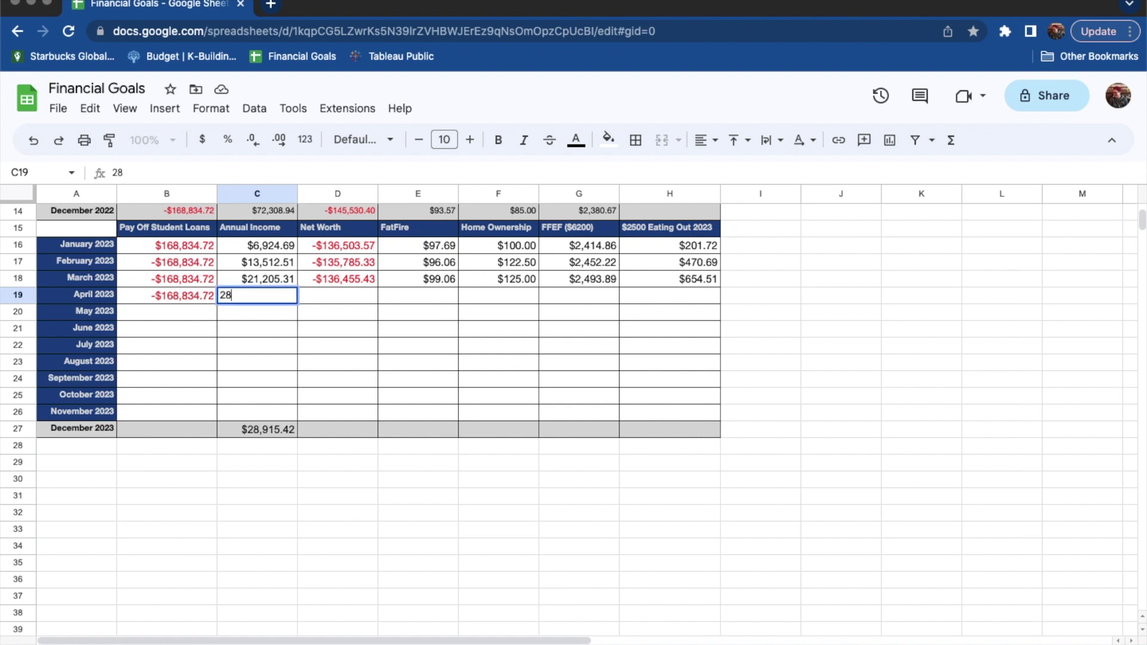
{"action": "type", "text": ",915.42"}
{"action": "key", "text": "Return"}
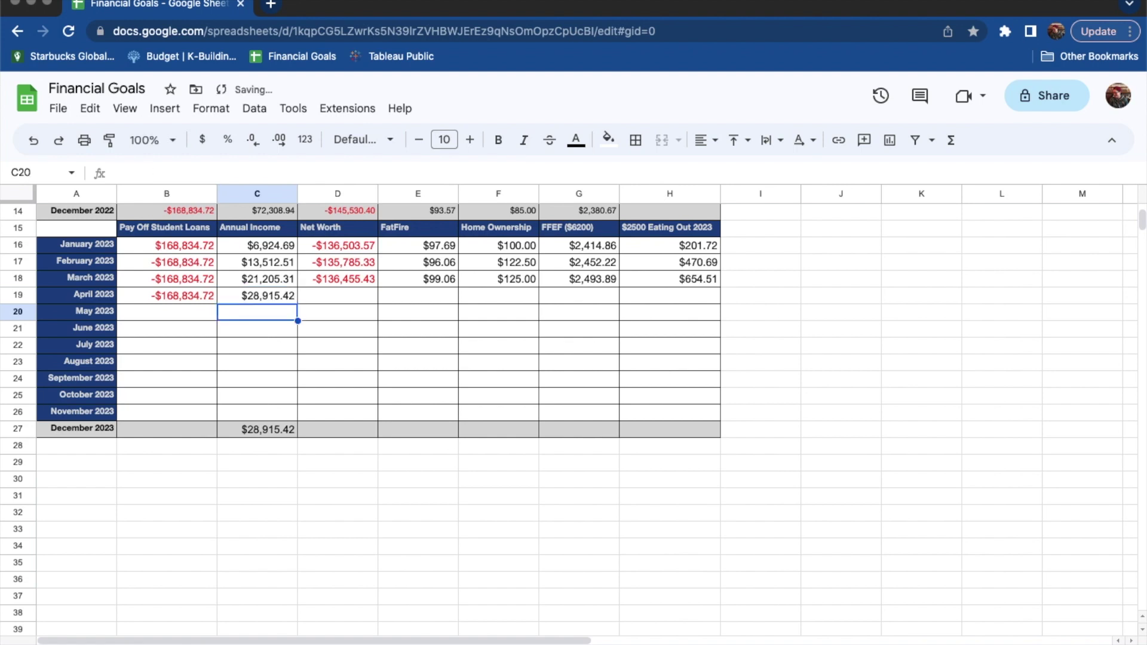
{"action": "left_click", "coordinate": [358, 298]}
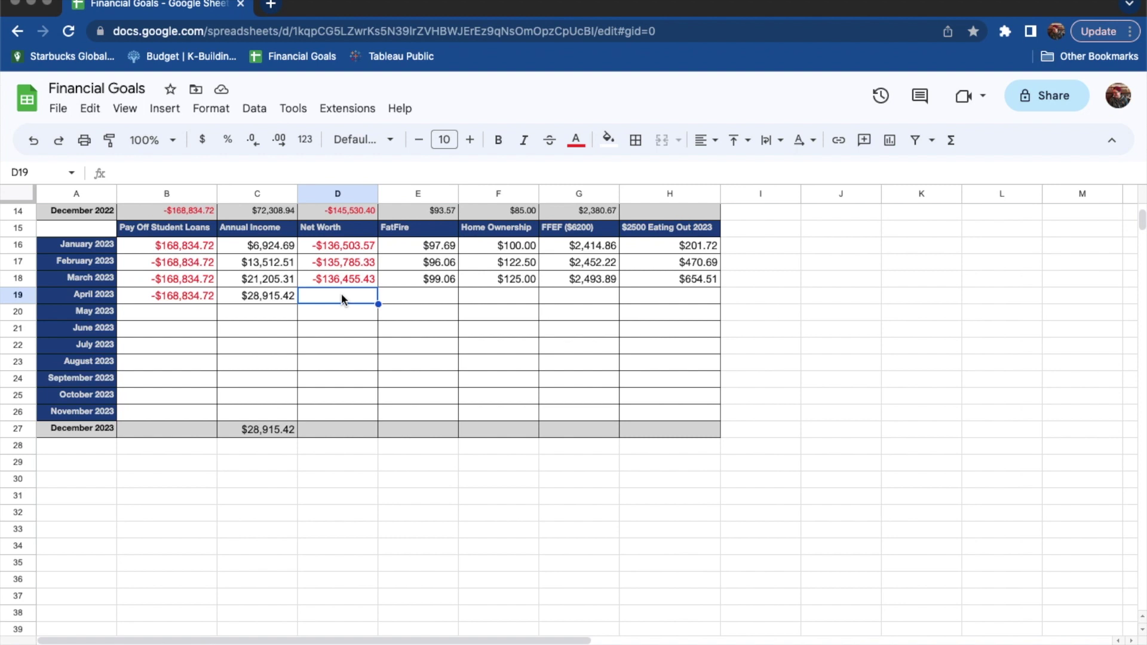
{"action": "type", "text": "-135"}
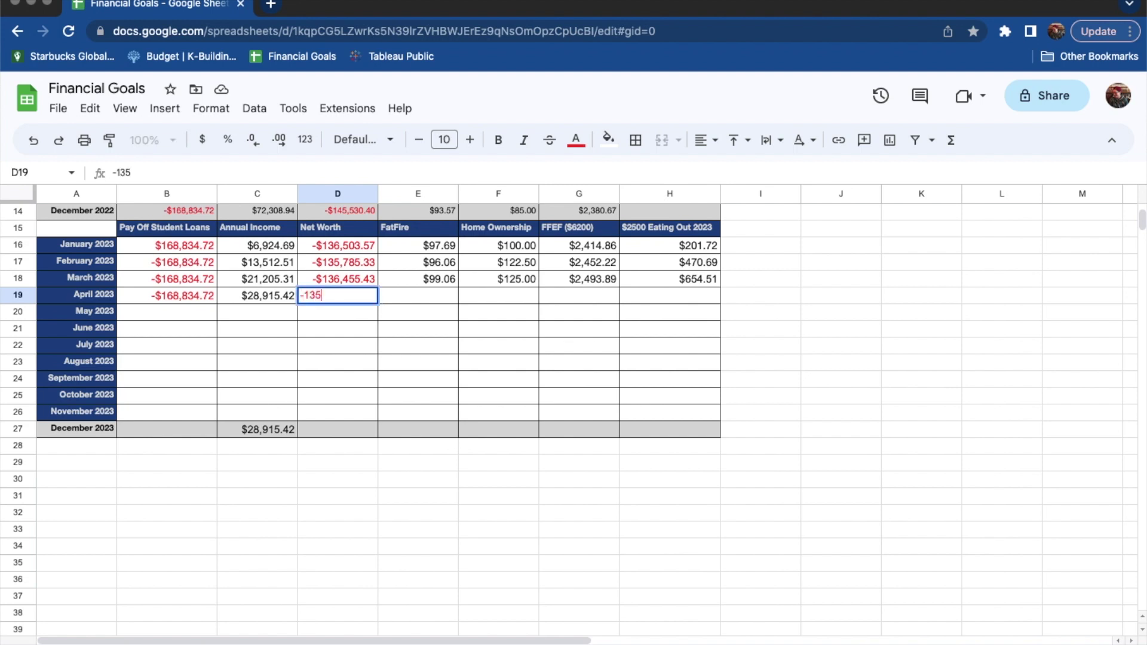
{"action": "type", "text": "028.32"}
{"action": "key", "text": "Return"}
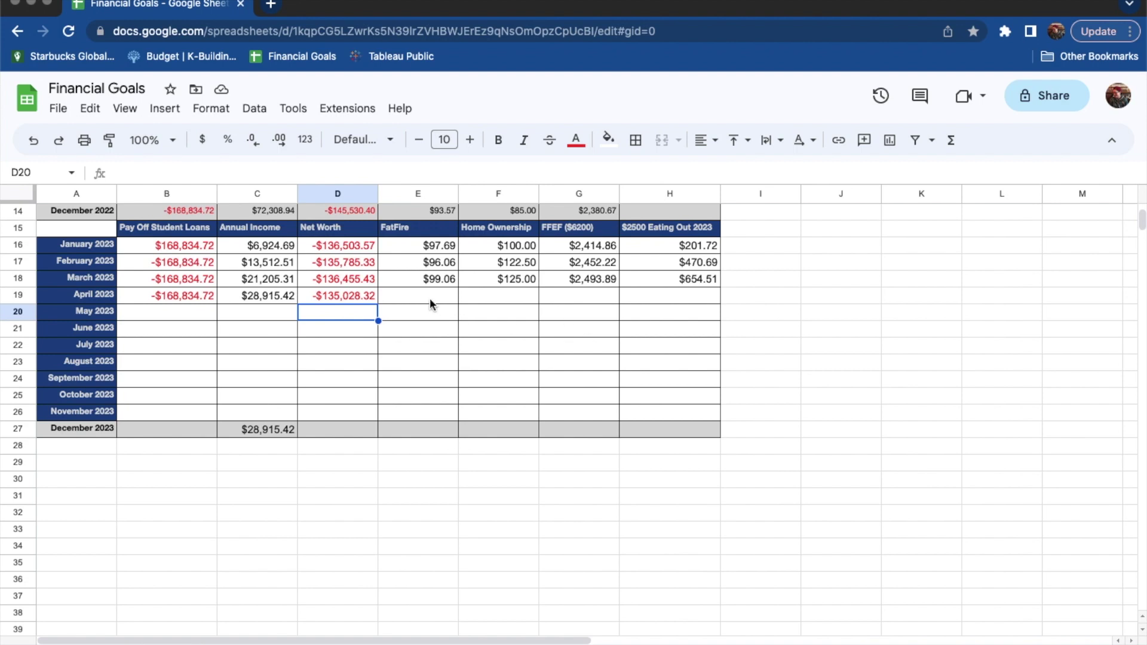
{"action": "left_click", "coordinate": [431, 299]}
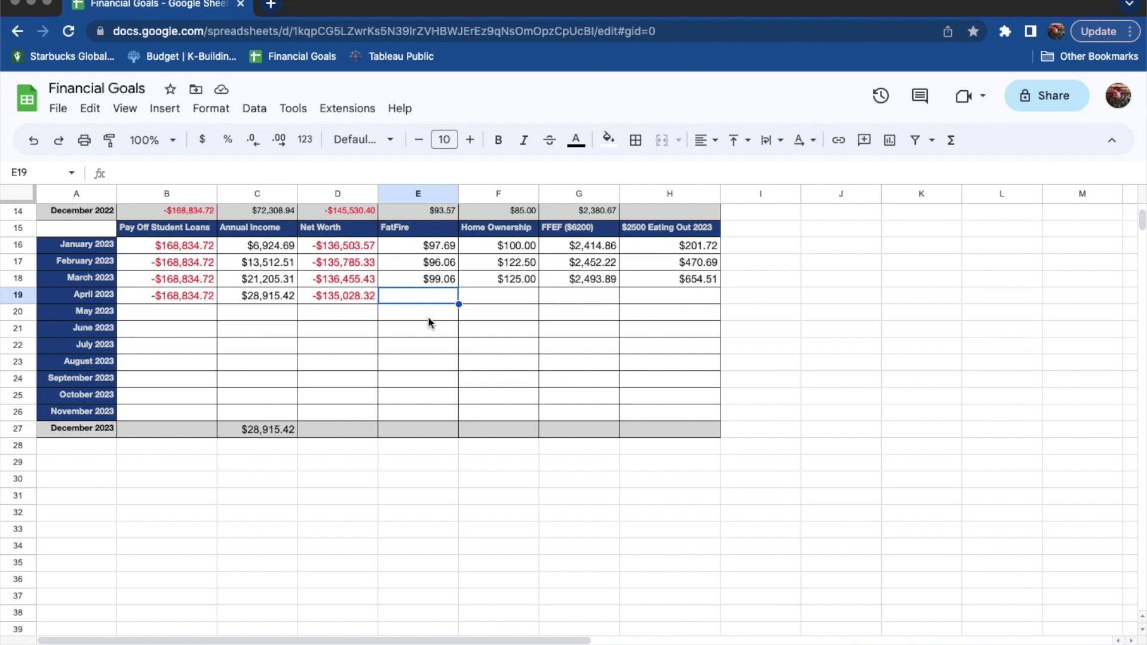
- Enter 104.41 in E19 as April 2023's FatFire amount
{"action": "type", "text": "104"}
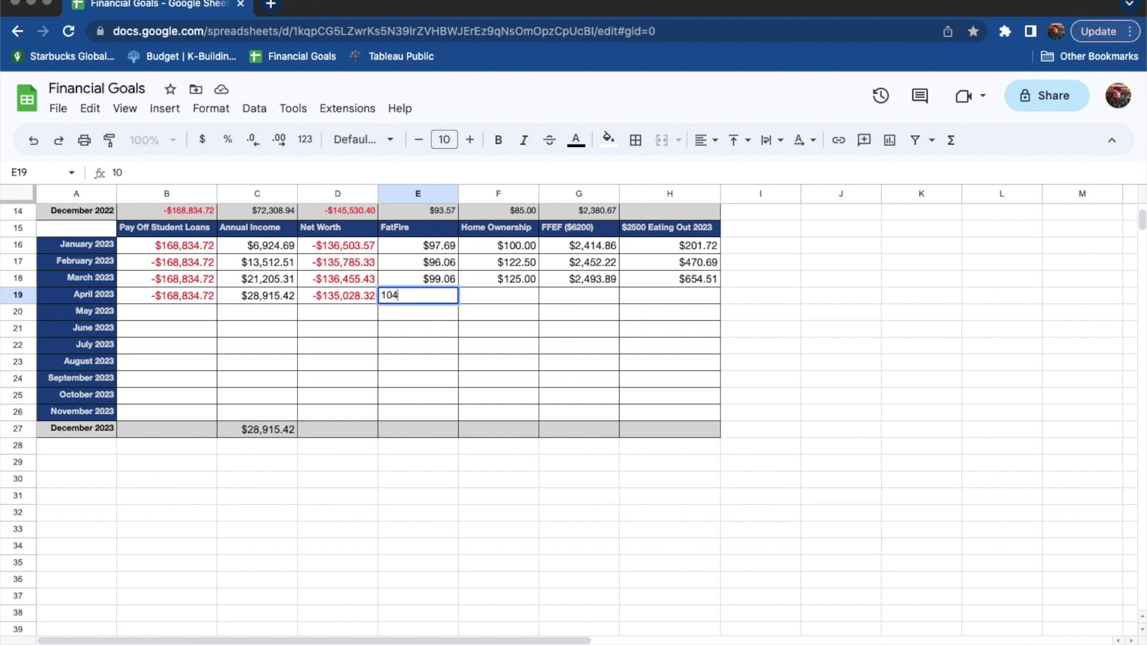
{"action": "type", "text": ".41"}
{"action": "key", "text": "Return"}
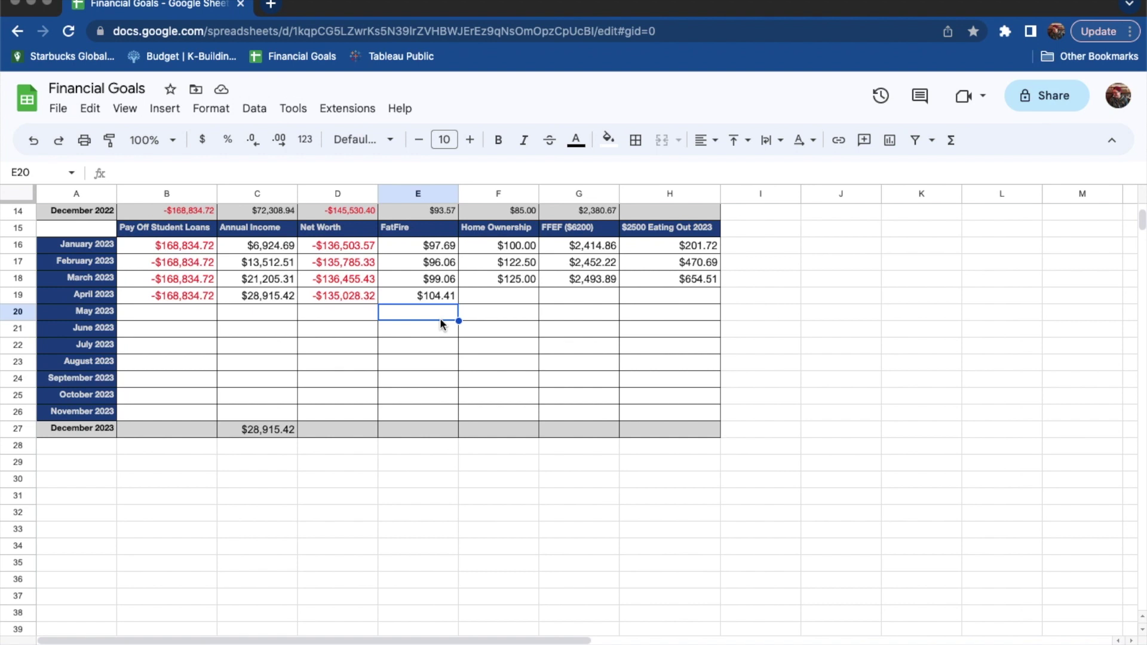
{"action": "left_click", "coordinate": [507, 297]}
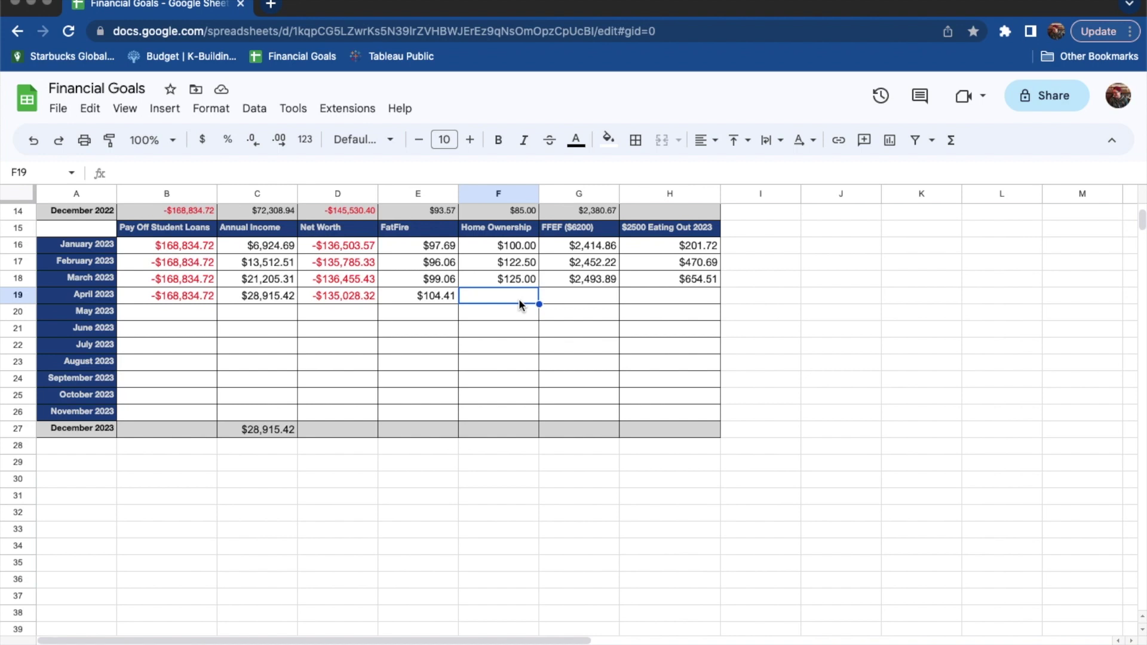
- Enter 147.50 in F19 as April 2023's Home Ownership amount
{"action": "type", "text": "147"}
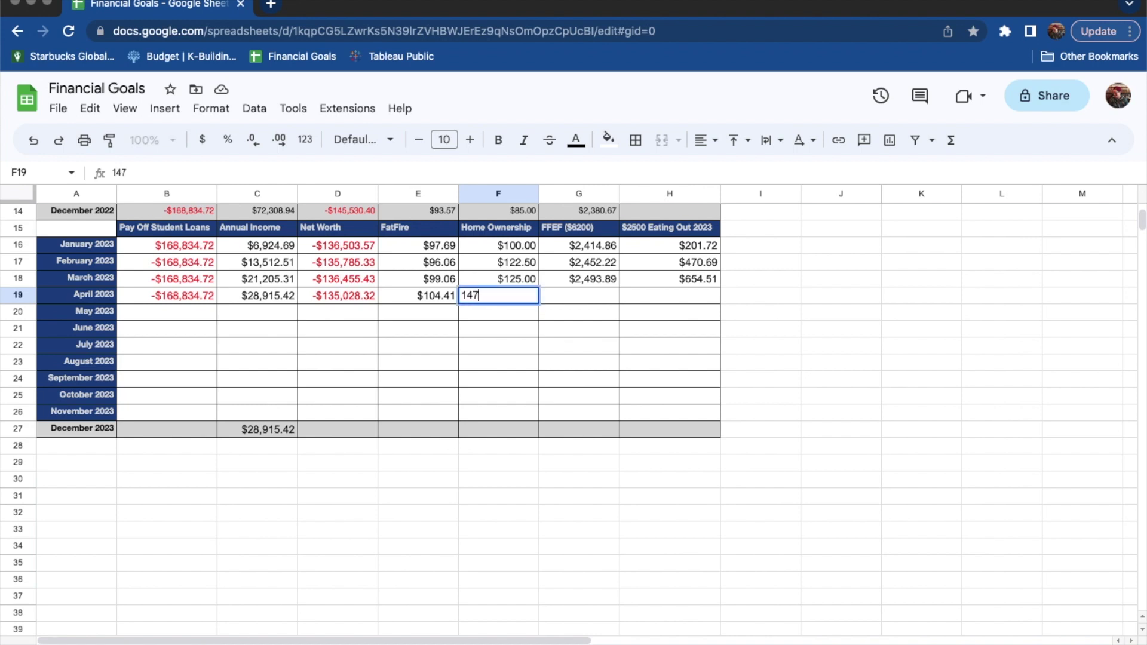
{"action": "type", "text": ".50"}
{"action": "left_click", "coordinate": [579, 295]}
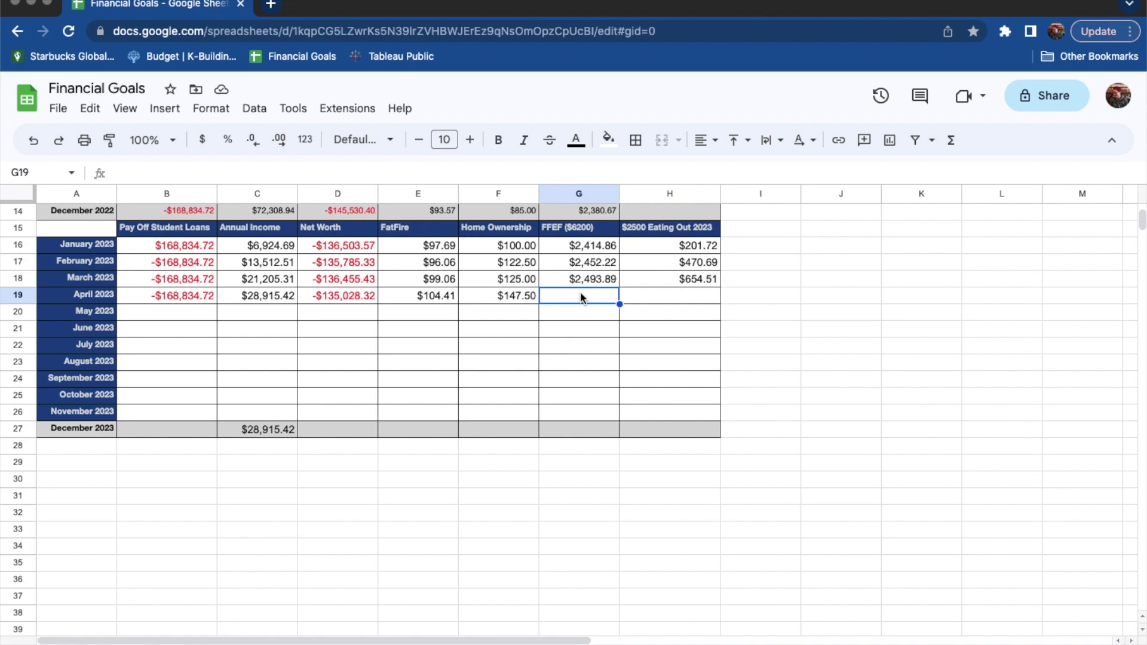
- Change the G15 header from FFEF ($6200) to FFEF ($3705)
{"action": "left_click", "coordinate": [603, 233]}
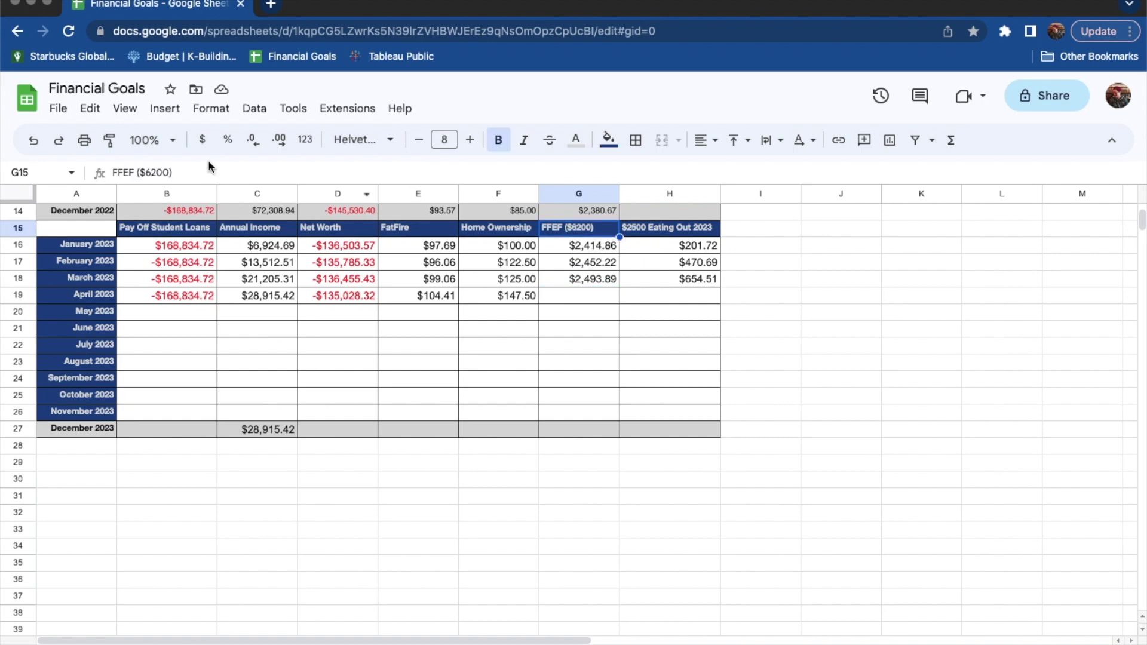
{"action": "left_click_drag", "start_coordinate": [180, 172], "coordinate": [147, 172]}
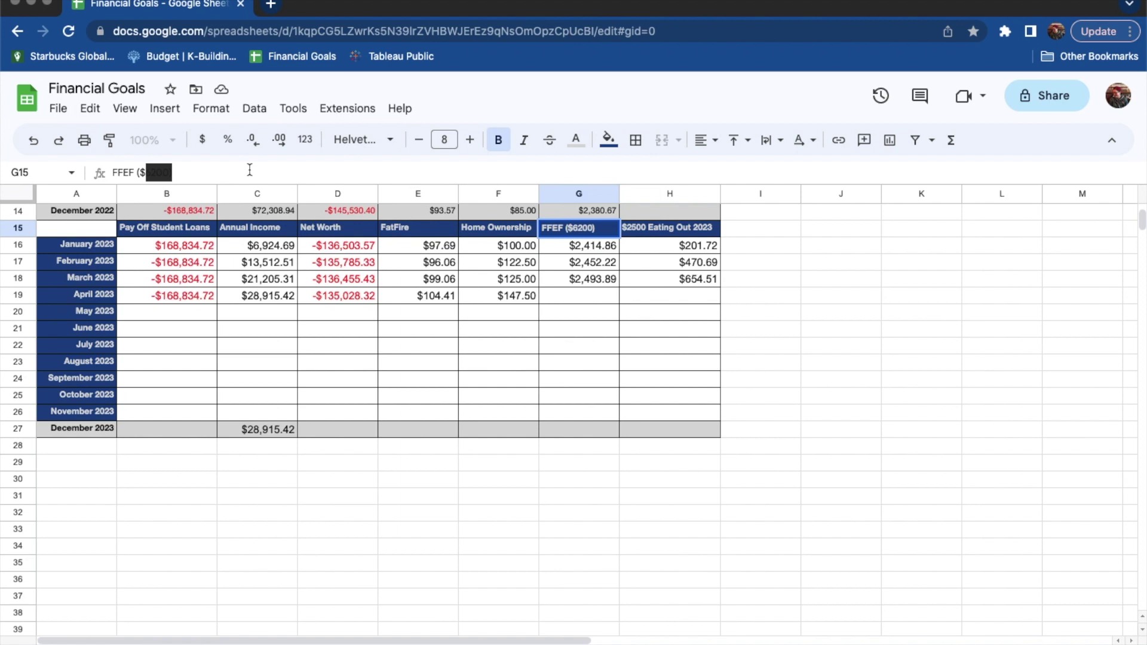
{"action": "type", "text": "3705)"}
{"action": "left_click", "coordinate": [587, 299]}
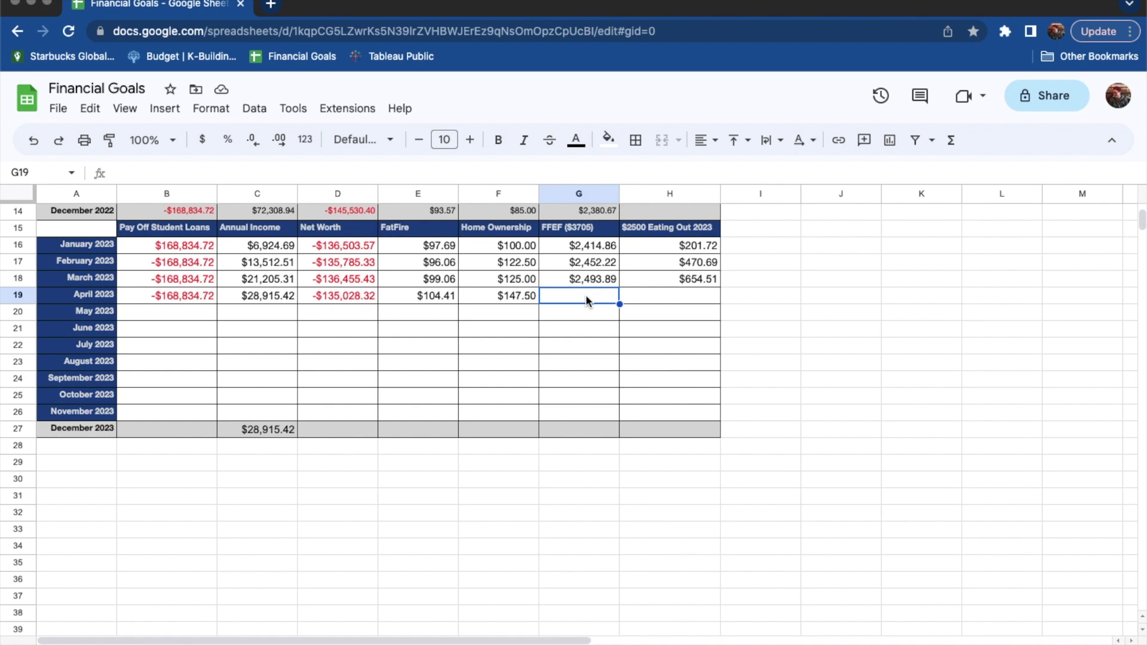
- Enter 2500 in G19 for April's FFEF, which displays as 2500.0%
{"action": "type", "text": "2500"}
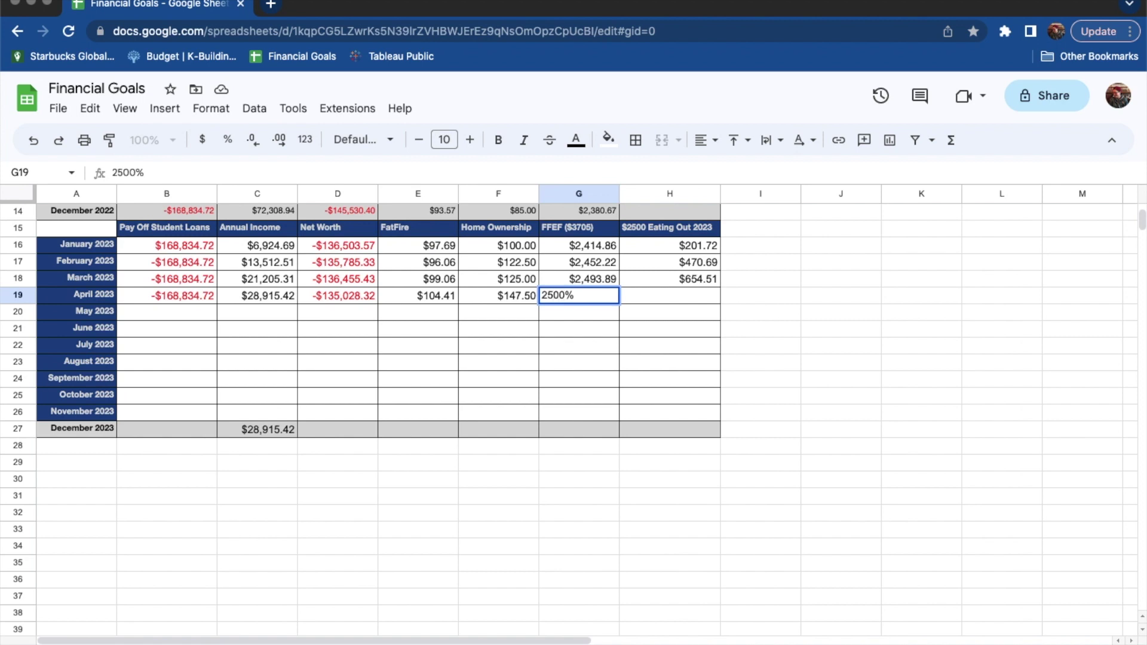
{"action": "key", "text": "Return"}
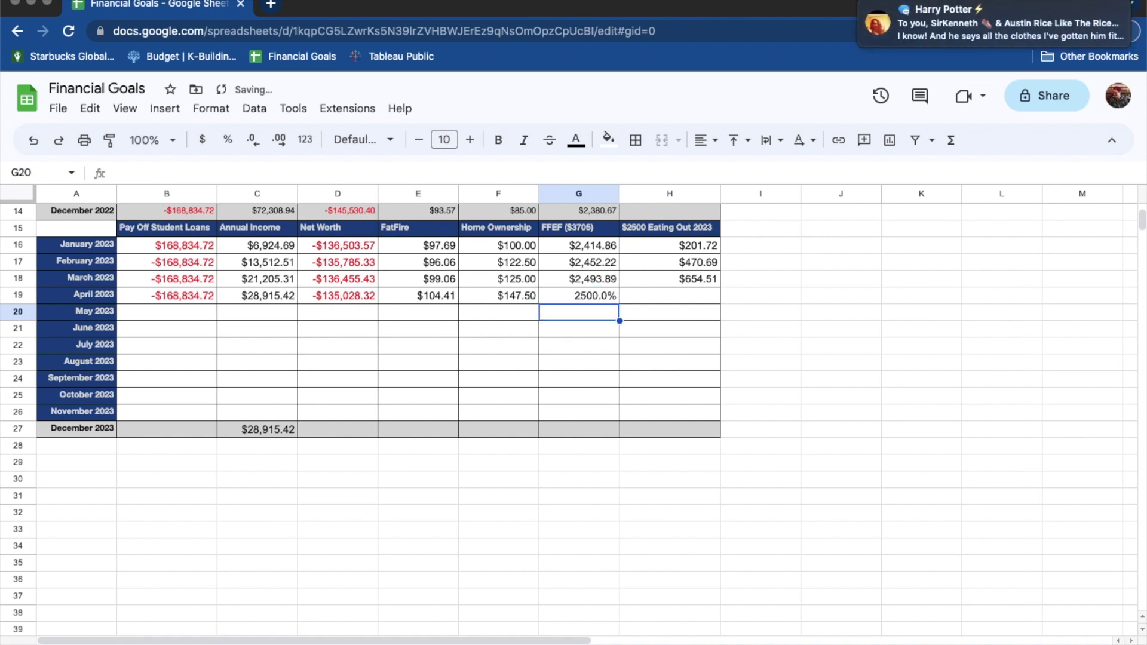
{"action": "right_click", "coordinate": [590, 299]}
- Format G19 as currency and re-enter 2500 so April's FFEF shows $2,500.00
{"action": "left_click", "coordinate": [211, 108]}
{"action": "mouse_move", "coordinate": [421, 168]}
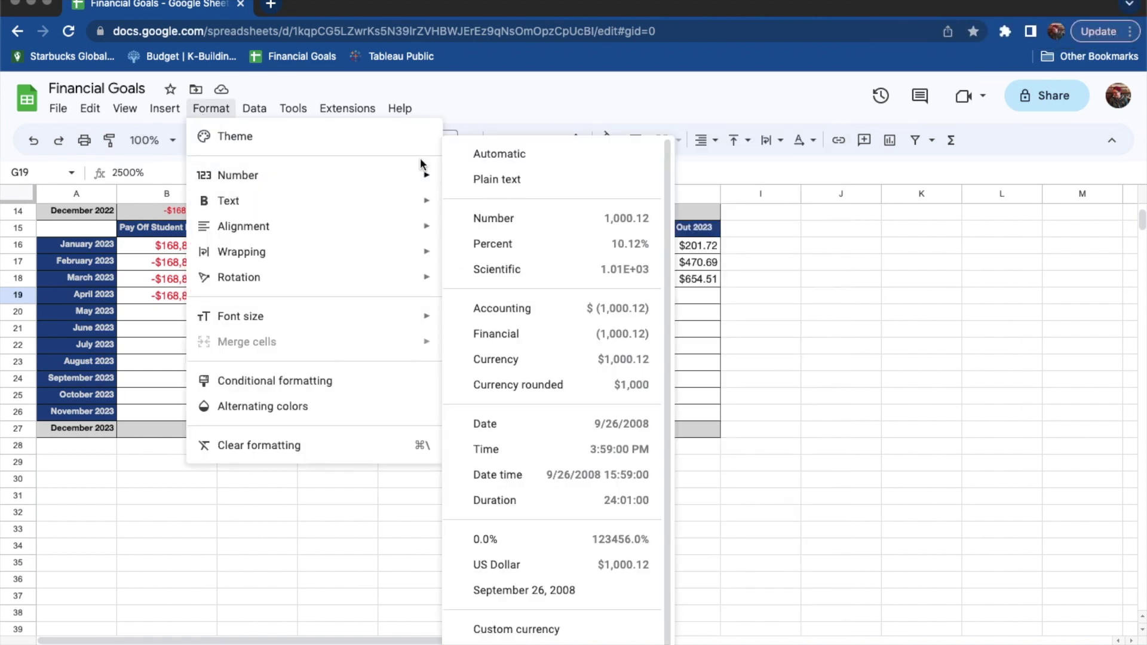
{"action": "left_click", "coordinate": [520, 359]}
{"action": "type", "text": "2500"}
{"action": "key", "text": "Return"}
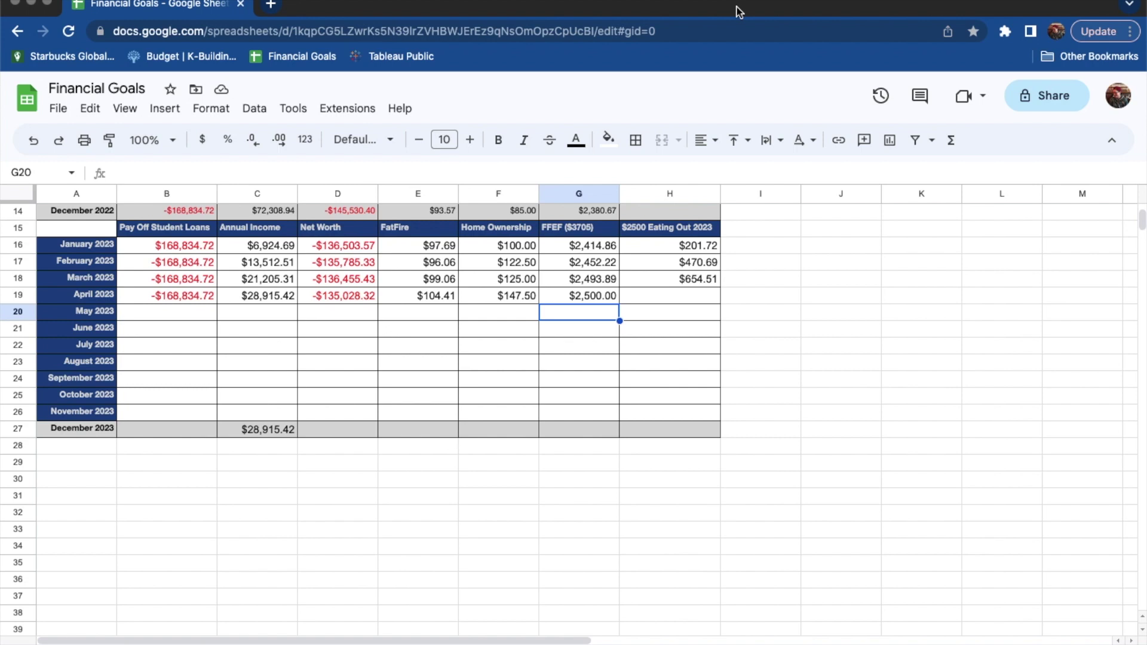
- Enter 886.32 in H19 under the $2500 Eating Out 2023 column
{"action": "left_click", "coordinate": [644, 295]}
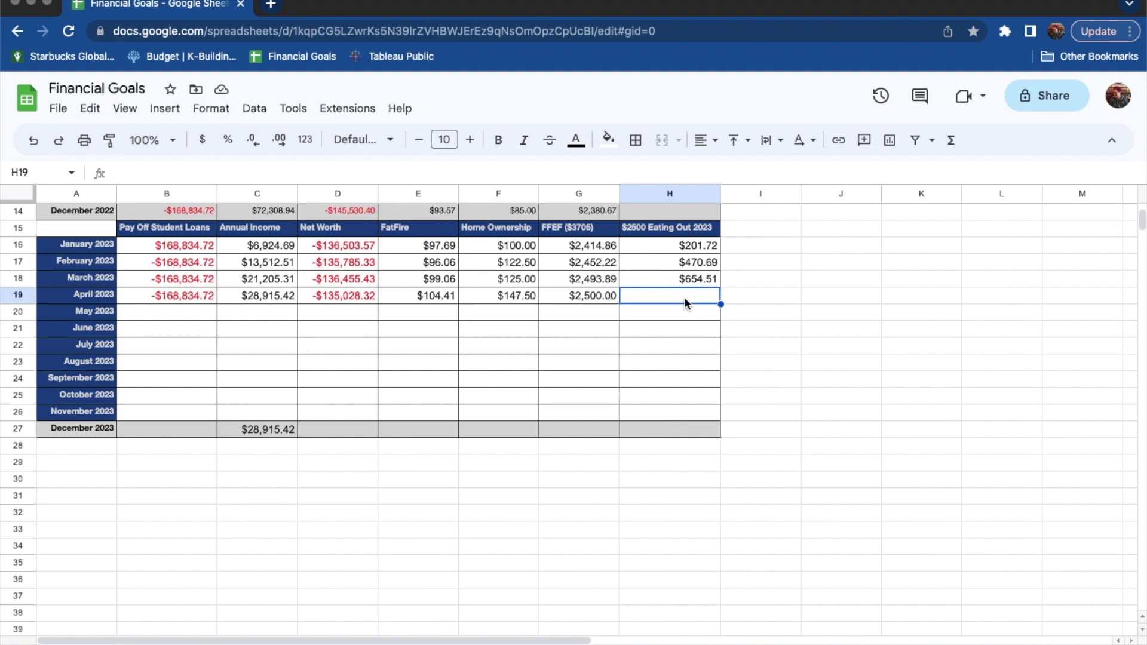
{"action": "type", "text": "886"}
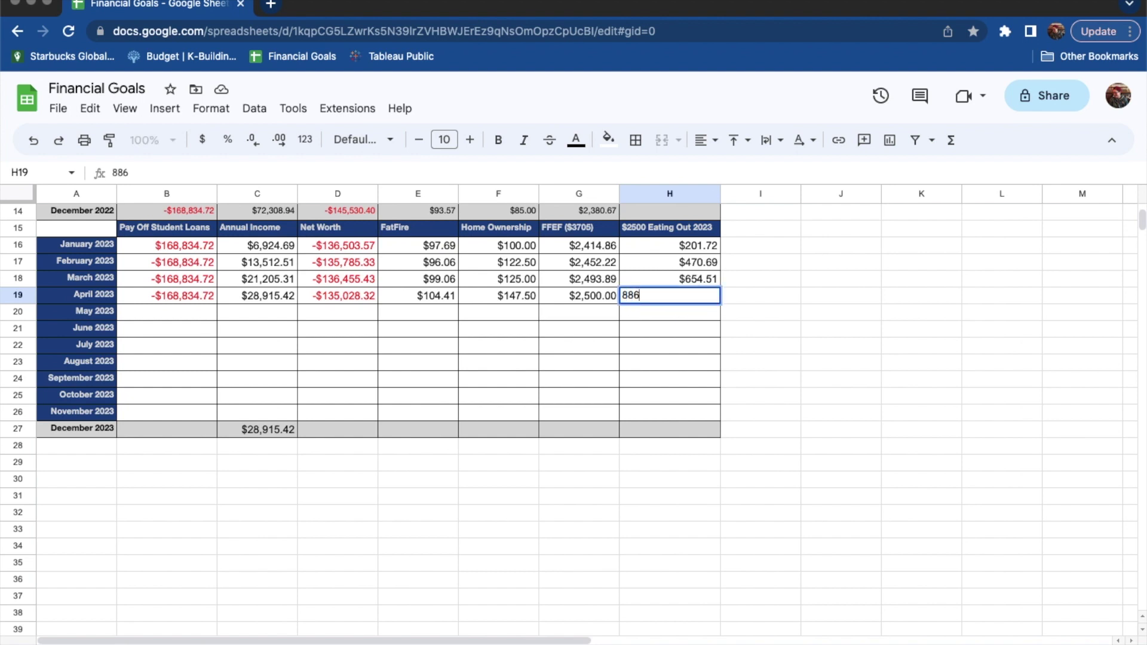
{"action": "type", "text": ".32"}
{"action": "key", "text": "Return"}
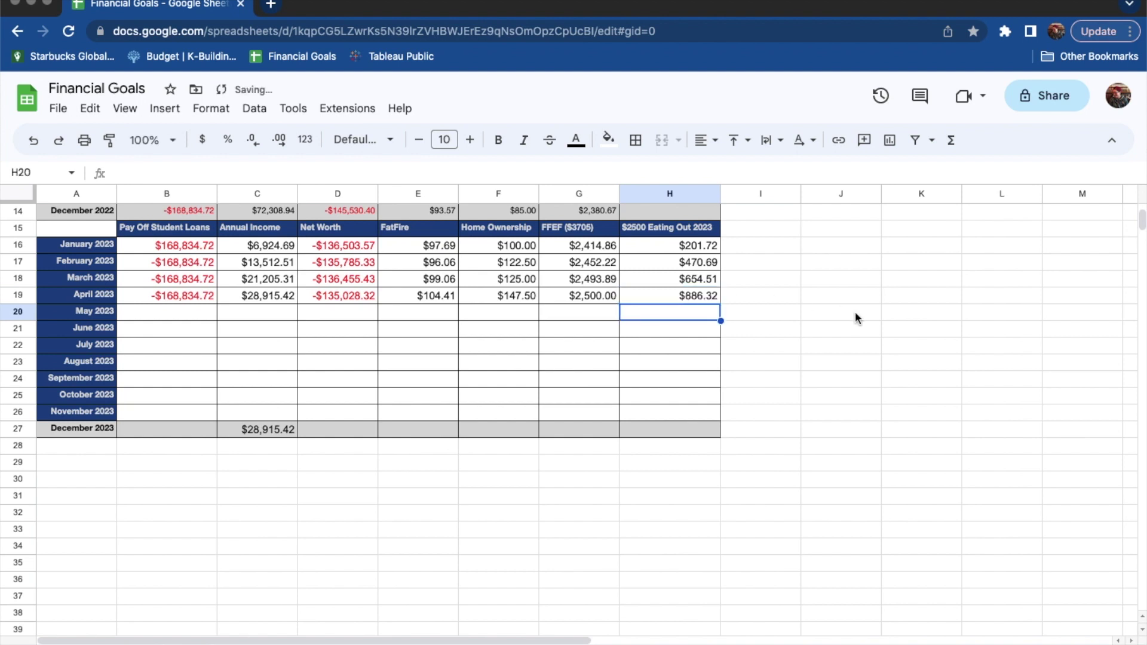
{"action": "left_click", "coordinate": [818, 310]}
{"action": "type", "text": "="}
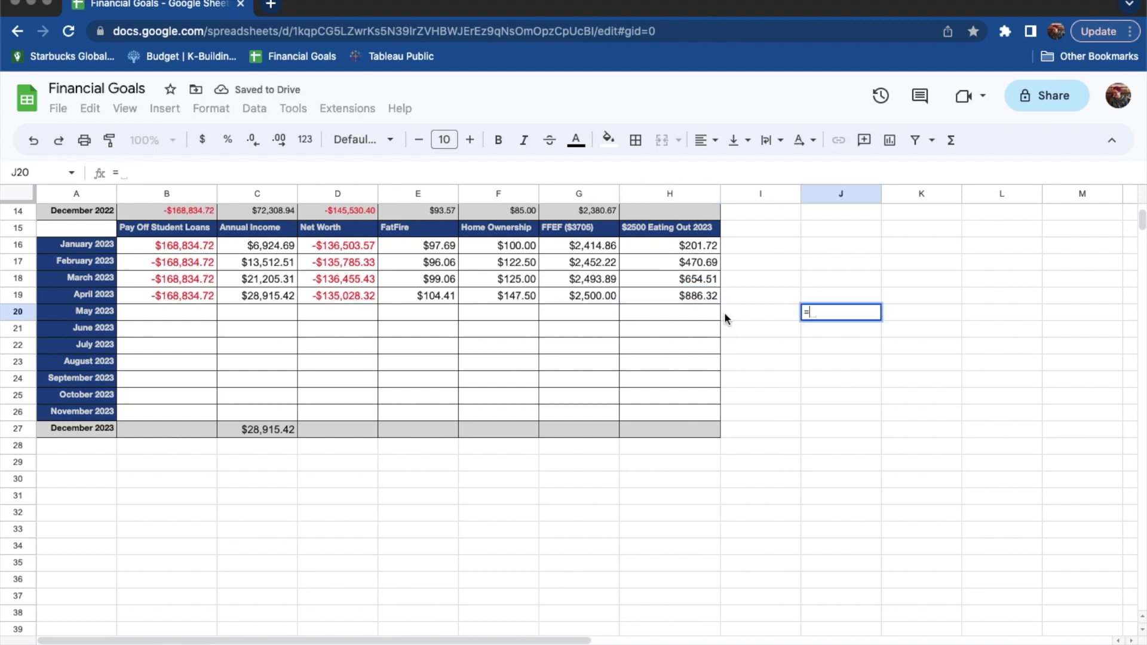
{"action": "left_click", "coordinate": [681, 296]}
{"action": "type", "text": "/"}
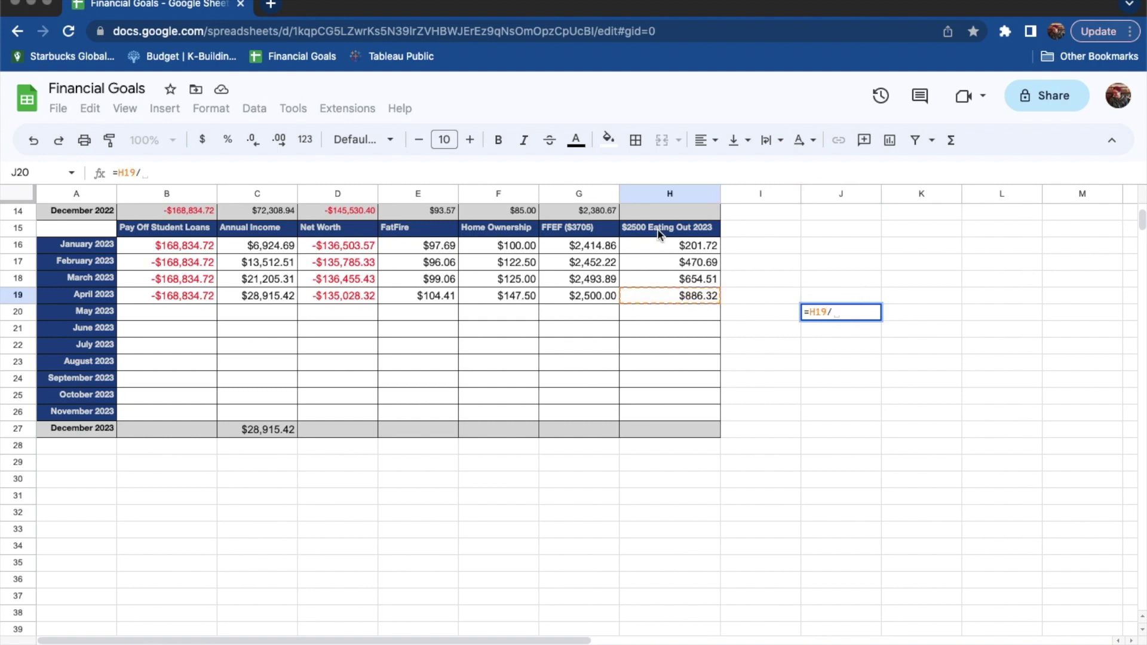
{"action": "type", "text": "2500"}
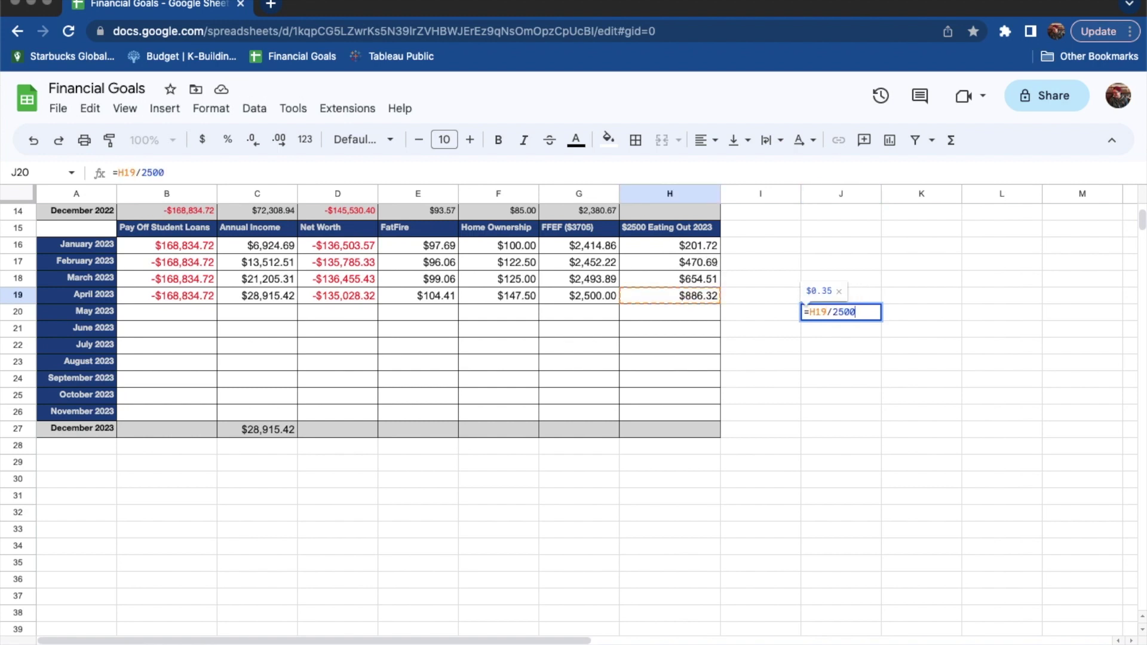
{"action": "key", "text": "Return"}
{"action": "left_click", "coordinate": [866, 315]}
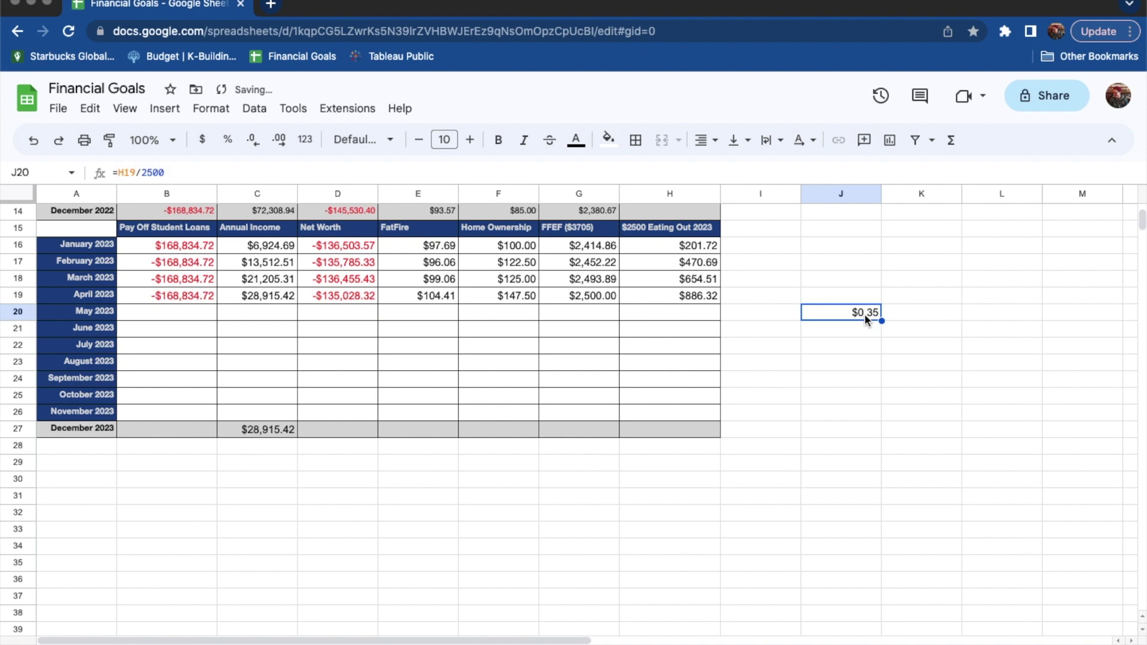
{"action": "left_click", "coordinate": [211, 112]}
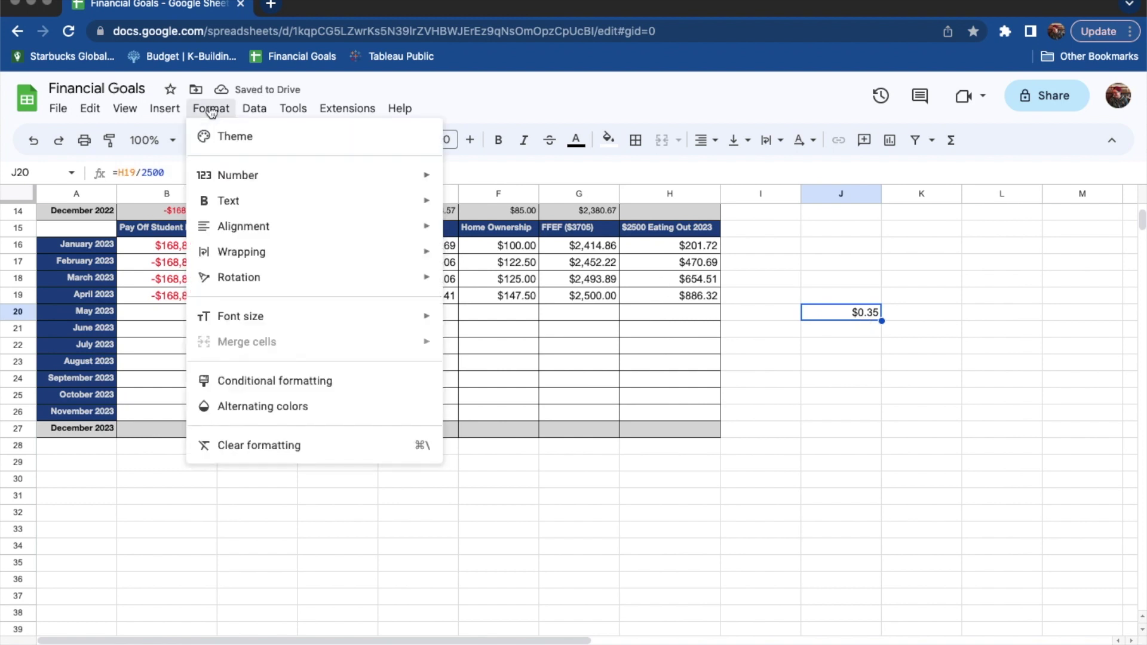
{"action": "mouse_move", "coordinate": [245, 179]}
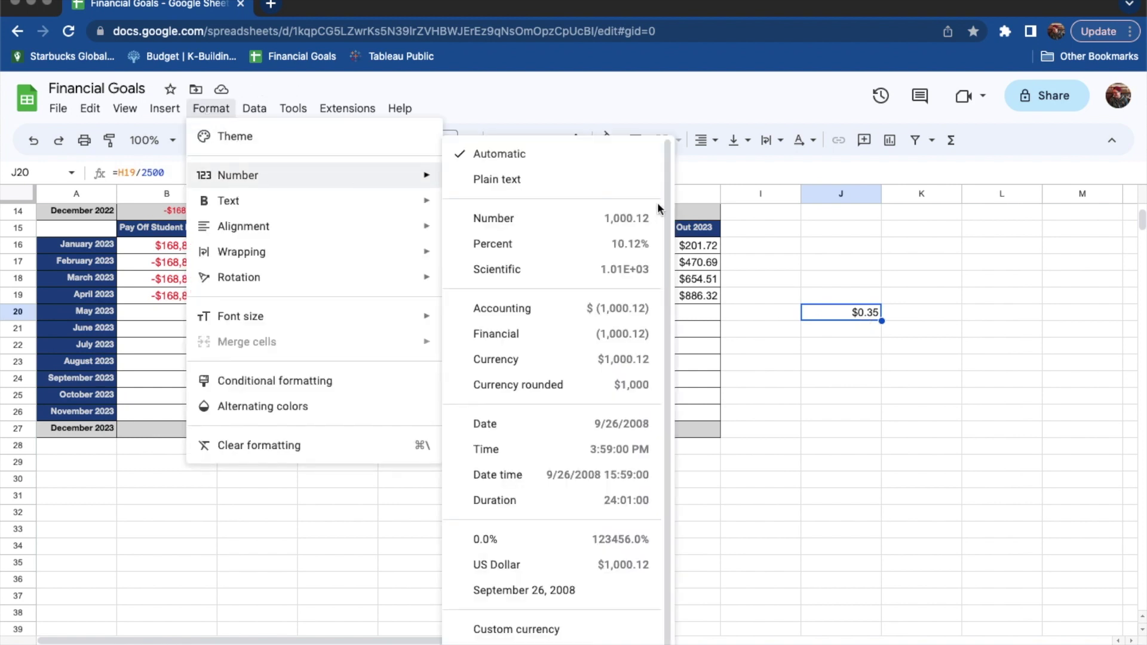
{"action": "left_click", "coordinate": [491, 248]}
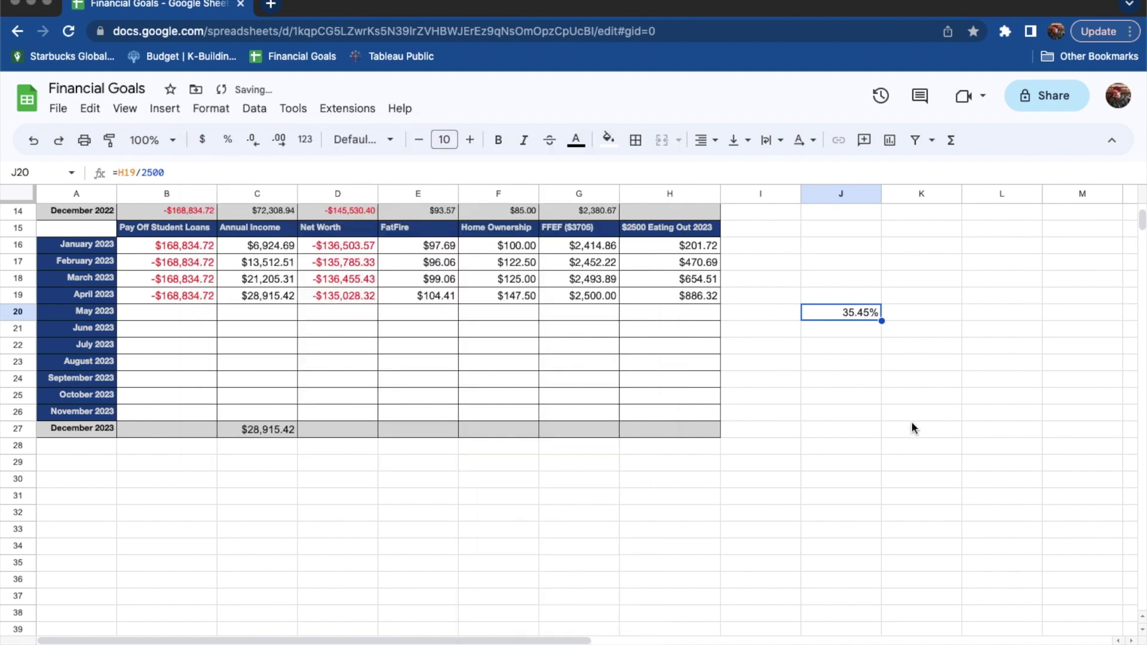
{"action": "left_click", "coordinate": [878, 414]}
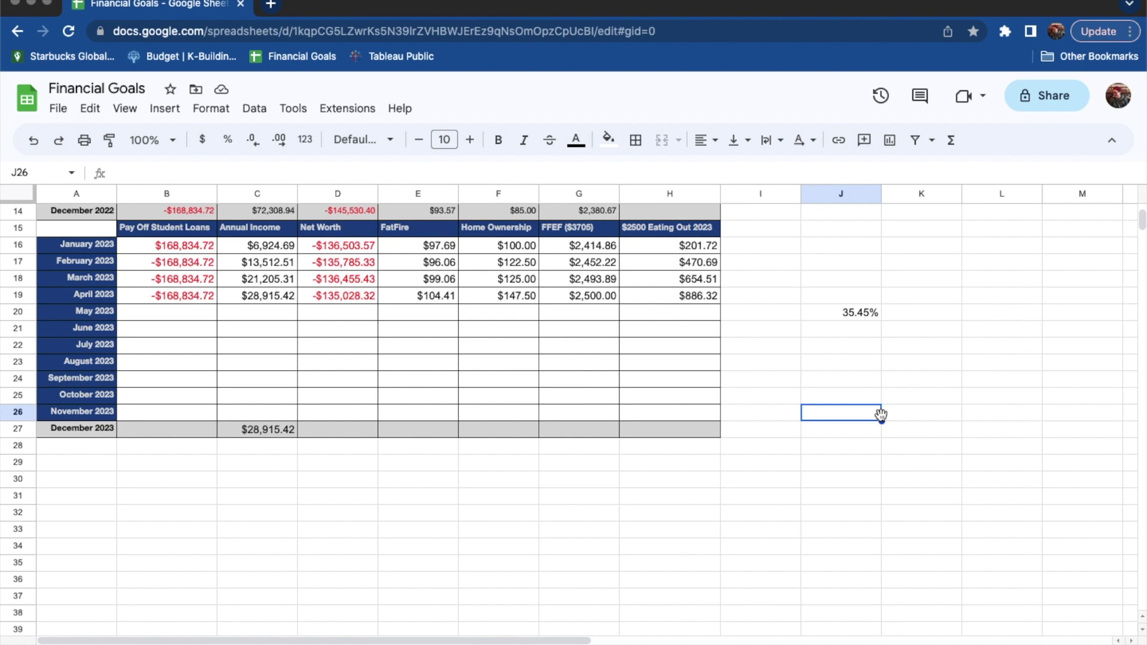
{"action": "left_click", "coordinate": [817, 301]}
{"action": "left_click", "coordinate": [817, 310]}
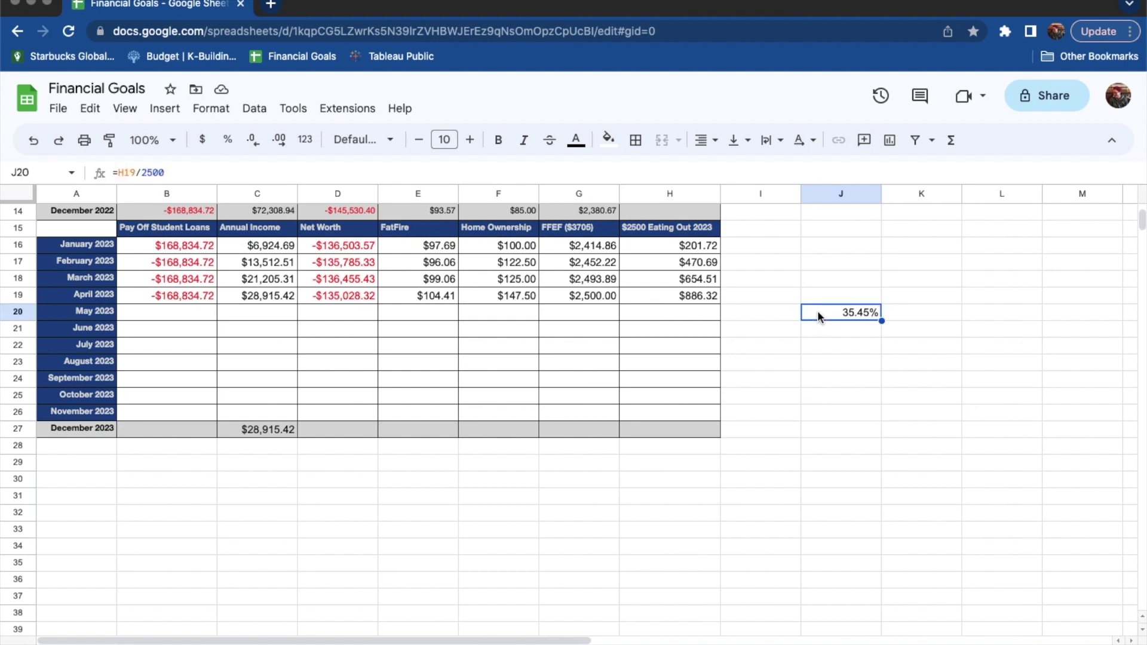
{"action": "key", "text": "Delete"}
{"action": "left_click", "coordinate": [785, 319]}
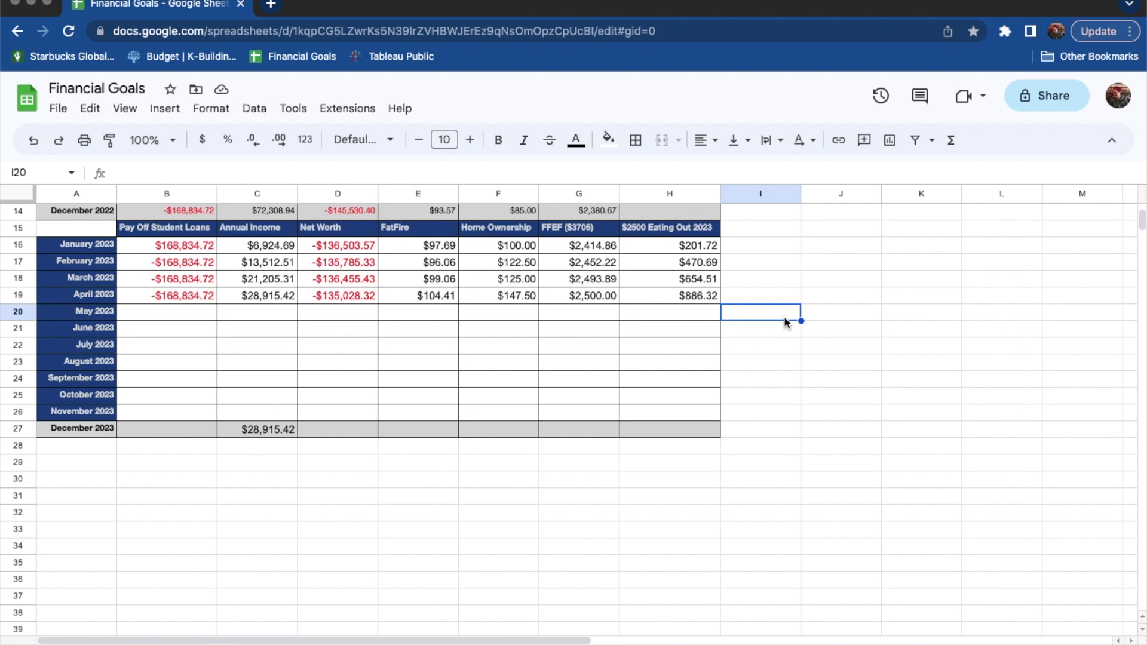
- Edit H19 in the formula bar, changing 886.32 to 866.32
{"action": "left_click", "coordinate": [694, 296]}
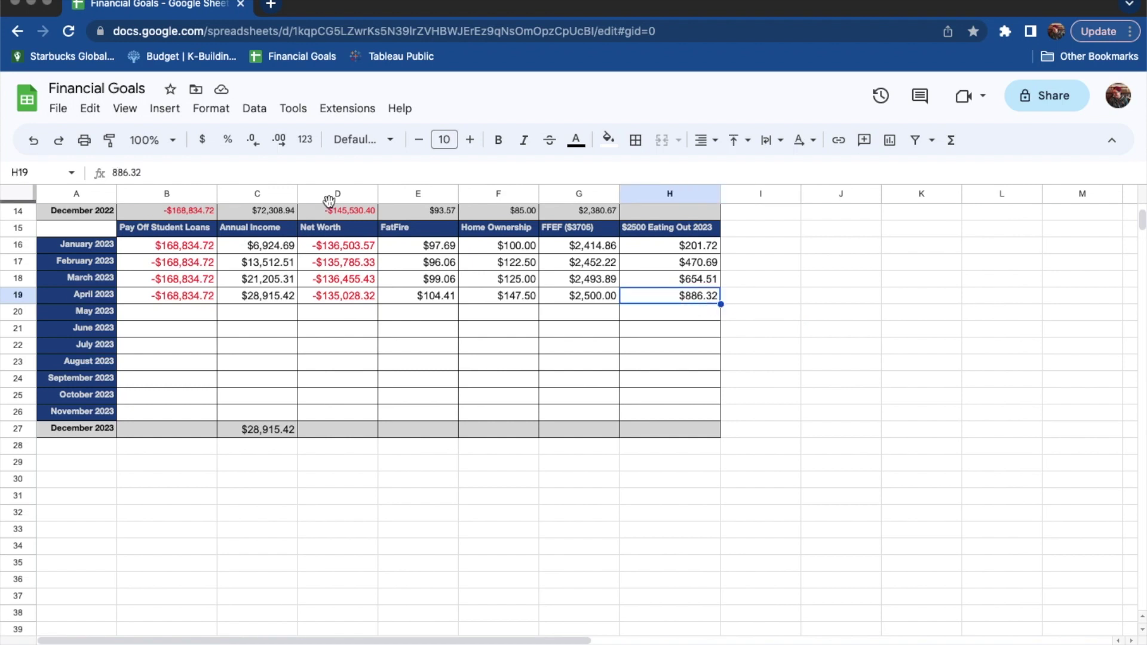
{"action": "left_click", "coordinate": [122, 174]}
{"action": "key", "text": "BackSpace"}
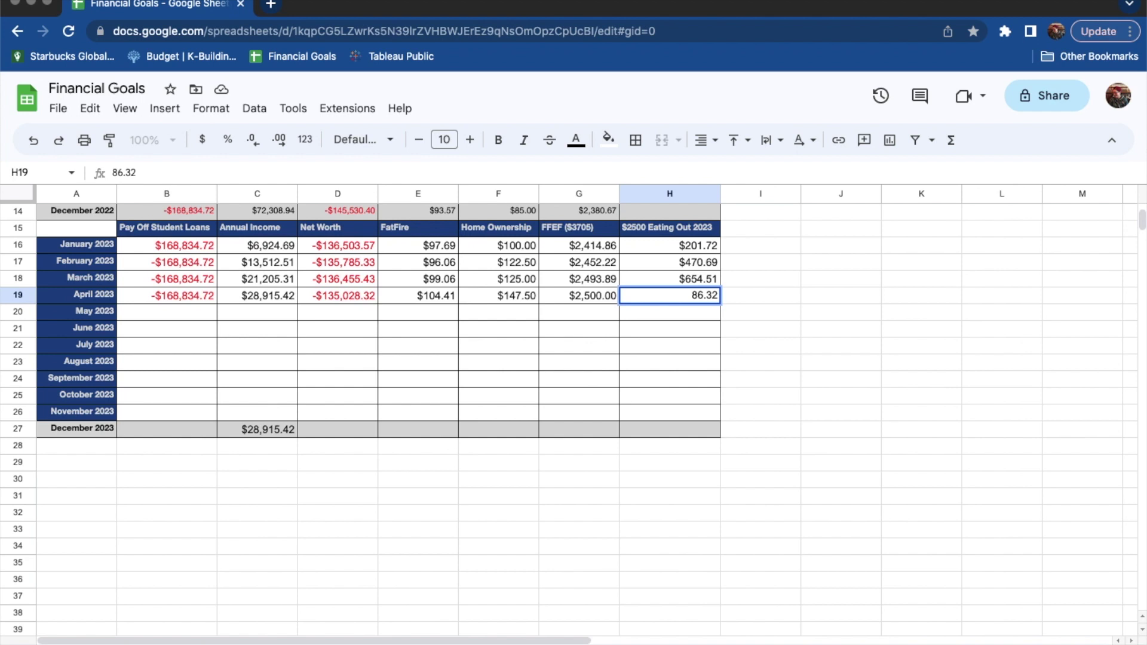
{"action": "type", "text": "6"}
{"action": "left_click", "coordinate": [737, 297]}
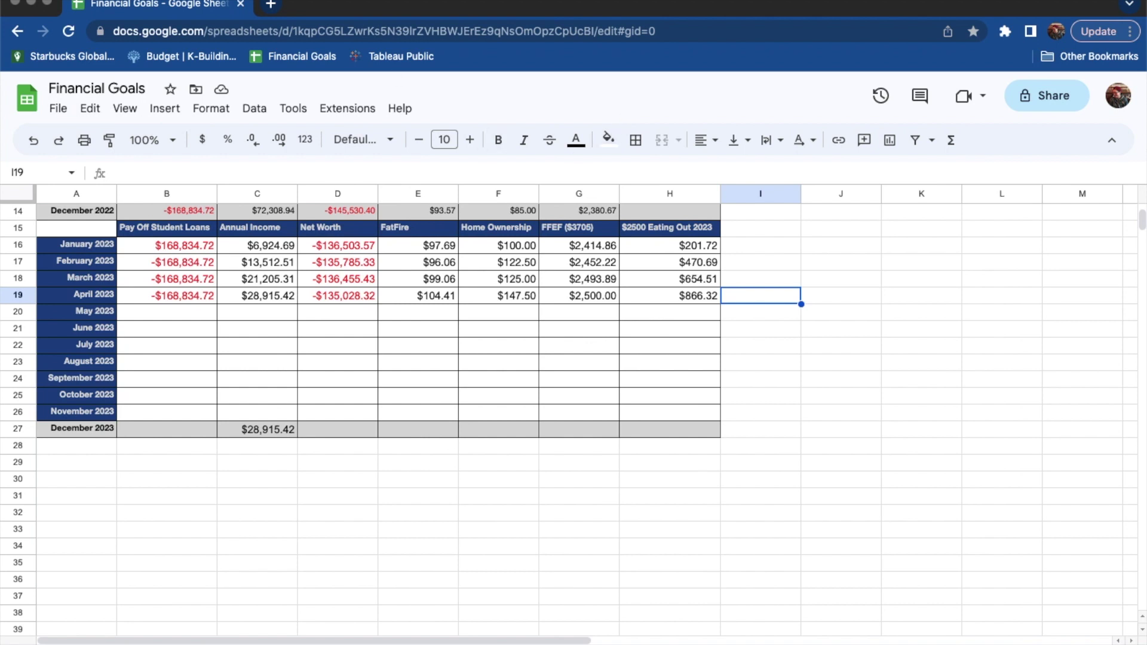
- Open a new Chrome tab next to the Financial Goals spreadsheet
{"action": "left_click", "coordinate": [272, 6]}
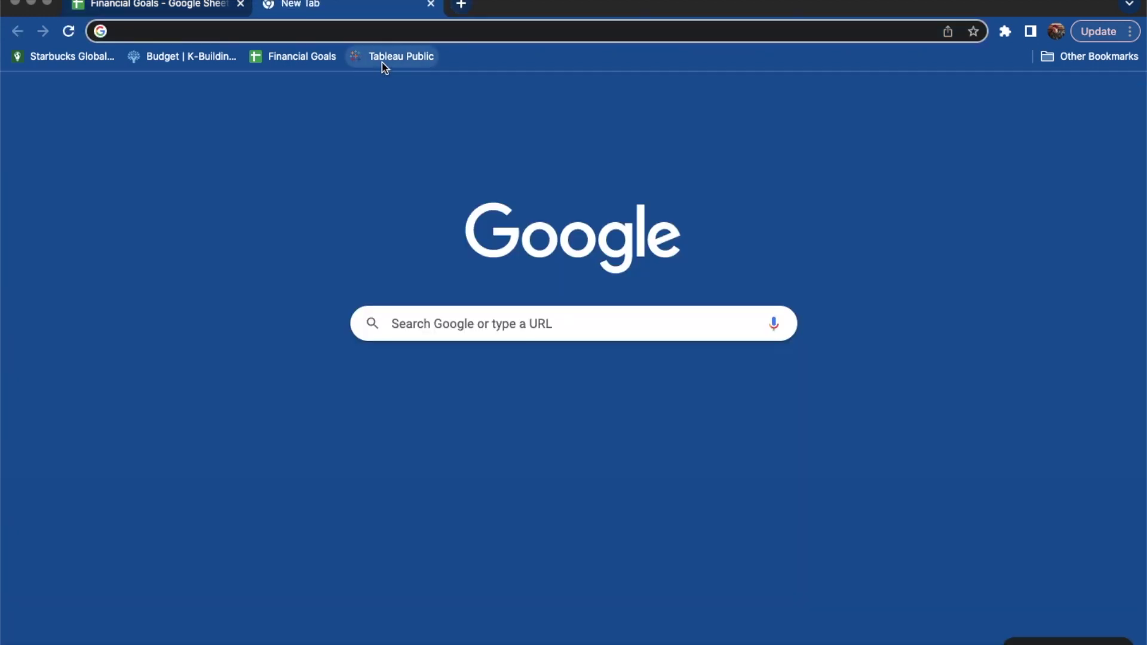
- Sign in to Tableau Public with the saved autofill login and Remember me ticked
{"action": "left_click", "coordinate": [383, 58]}
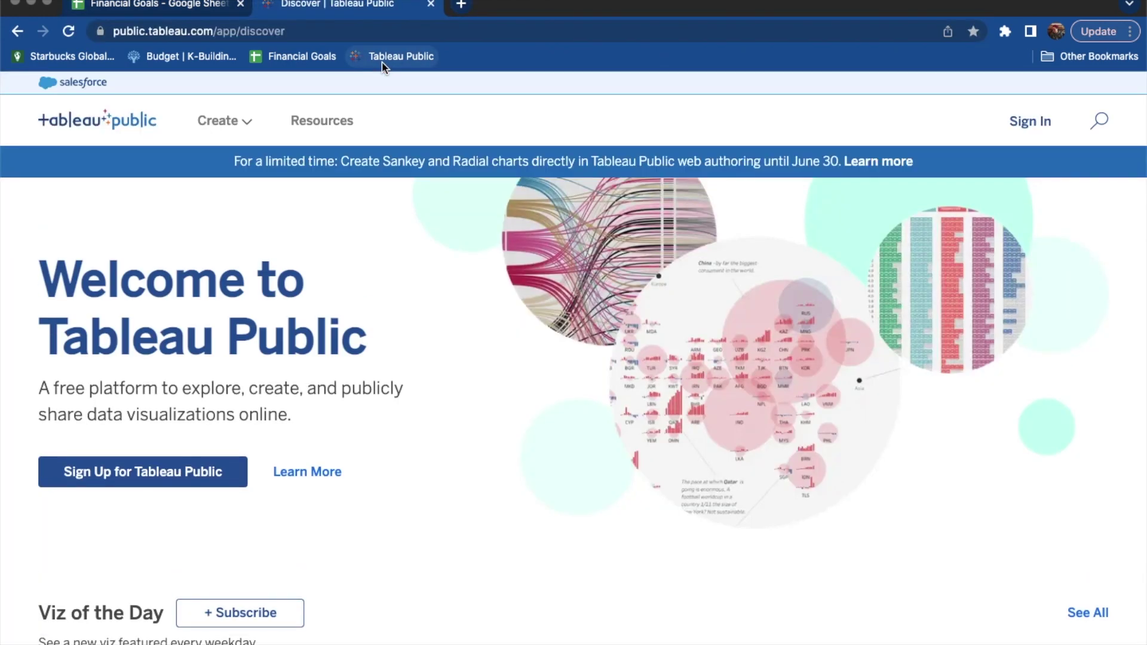
{"action": "left_click", "coordinate": [1027, 132]}
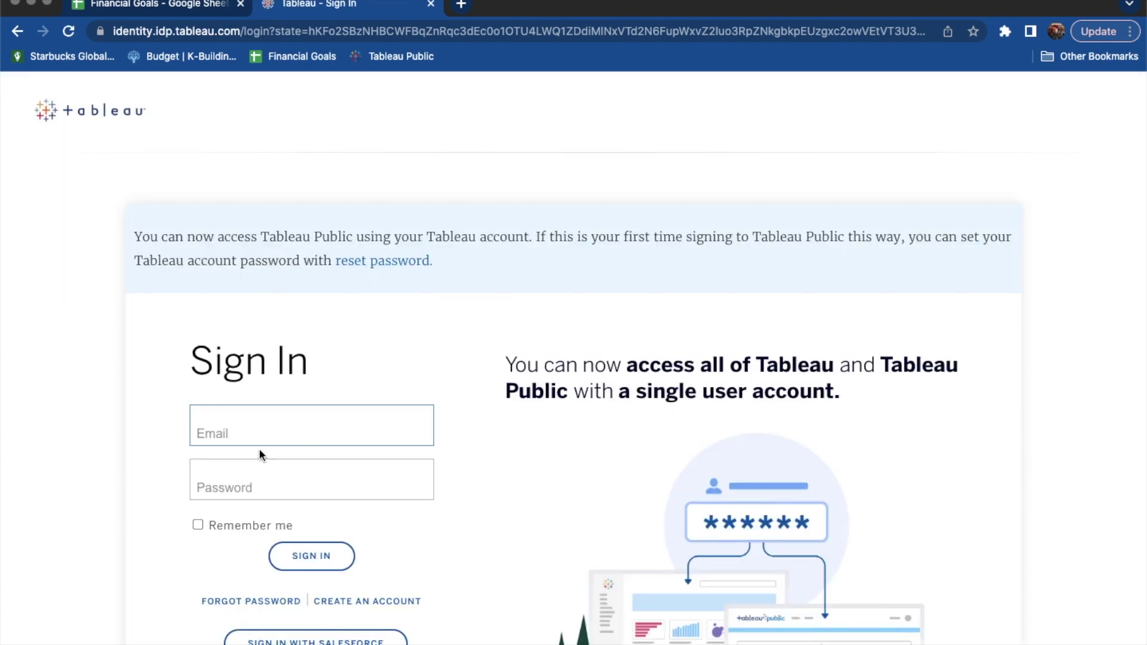
{"action": "left_click", "coordinate": [261, 439]}
{"action": "left_click", "coordinate": [291, 471]}
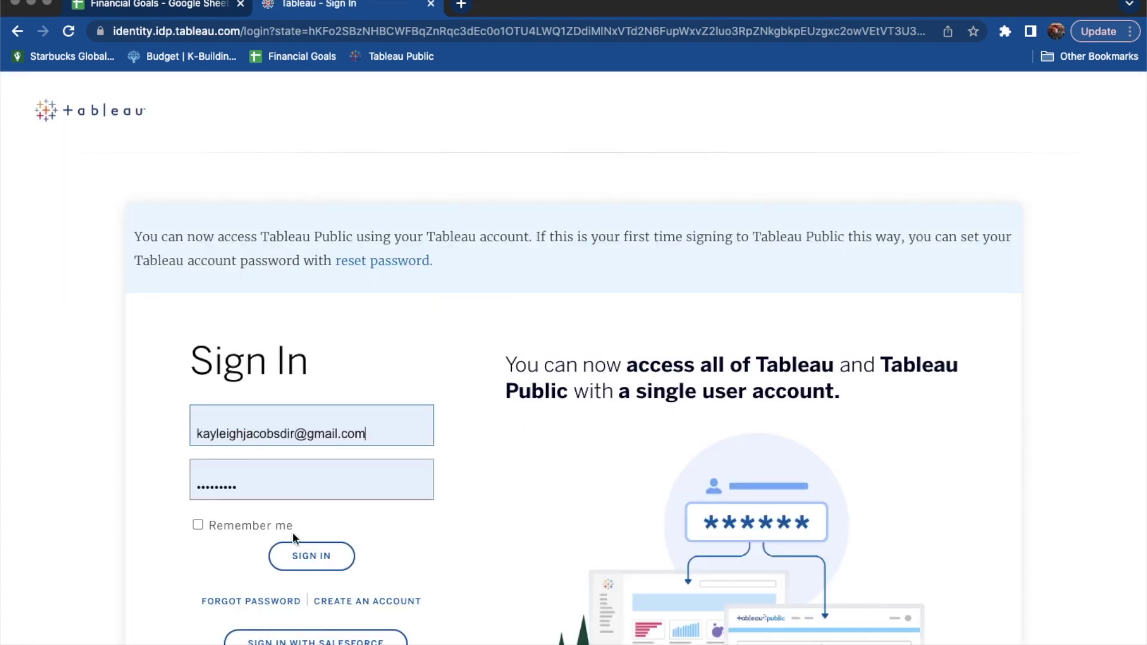
{"action": "left_click", "coordinate": [198, 525]}
{"action": "left_click", "coordinate": [316, 562]}
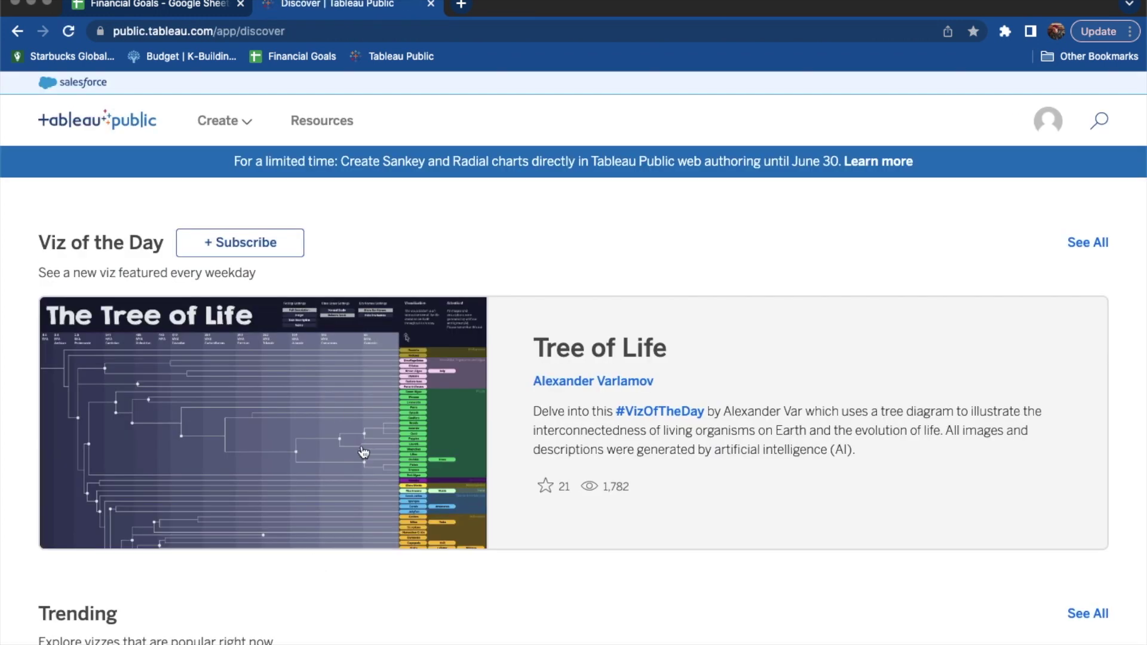
- Open the KJ Personal Finance viz from the Tableau Public profile page
{"action": "scroll", "coordinate": [657, 329], "scroll_direction": "down", "scroll_amount": 1}
{"action": "left_click", "coordinate": [1038, 116]}
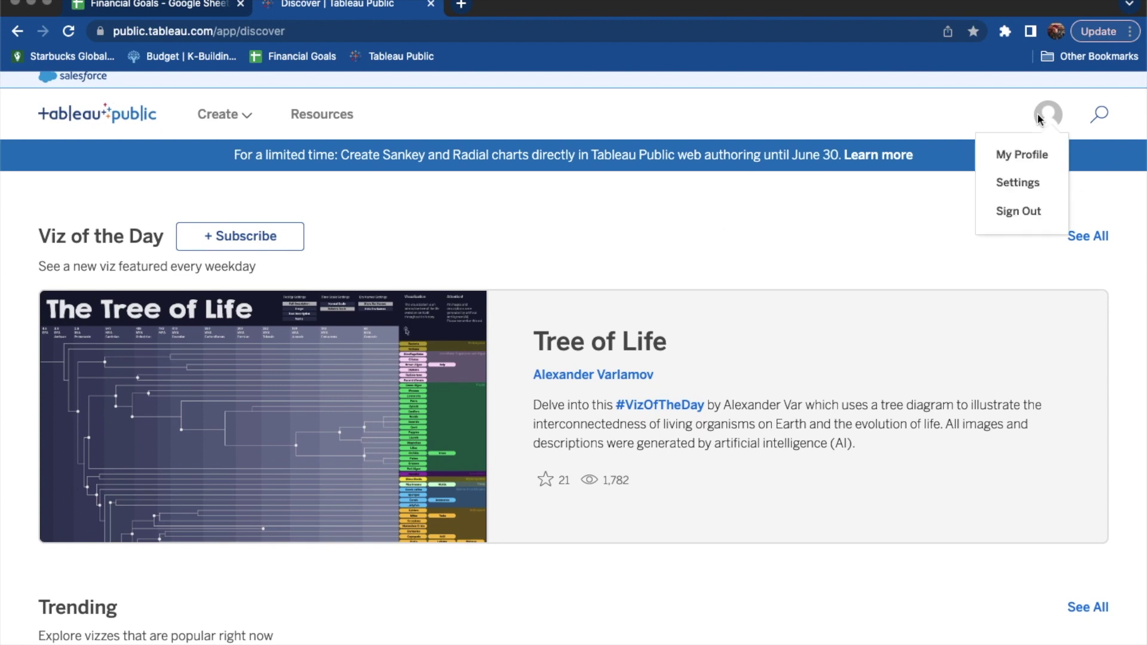
{"action": "left_click", "coordinate": [1012, 154]}
{"action": "scroll", "coordinate": [622, 395], "scroll_direction": "down", "scroll_amount": 3}
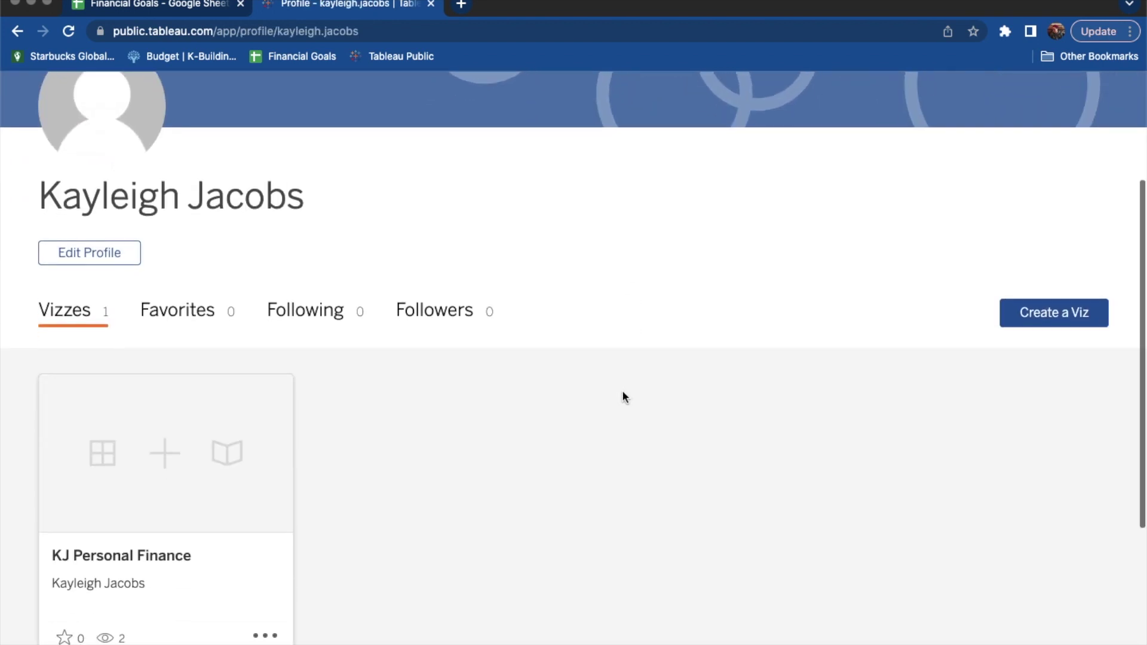
{"action": "left_click", "coordinate": [146, 453]}
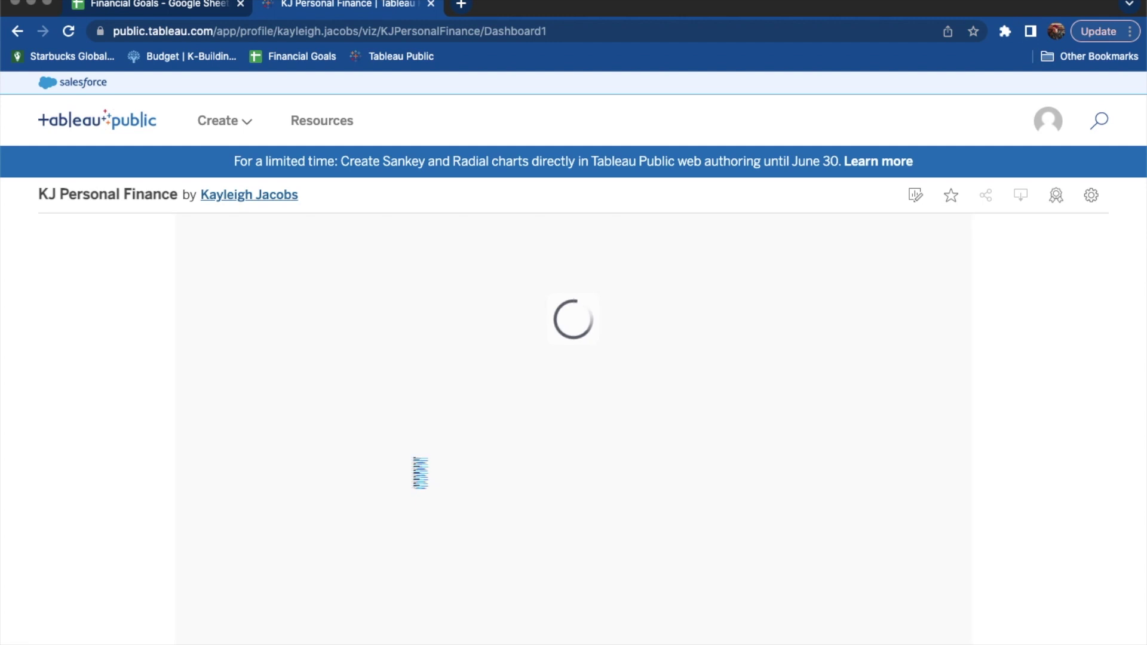
- Review the dashboard's Gross Income figures, then go back to the Financial Goals spreadsheet
{"action": "scroll", "coordinate": [490, 346], "scroll_direction": "down", "scroll_amount": 5}
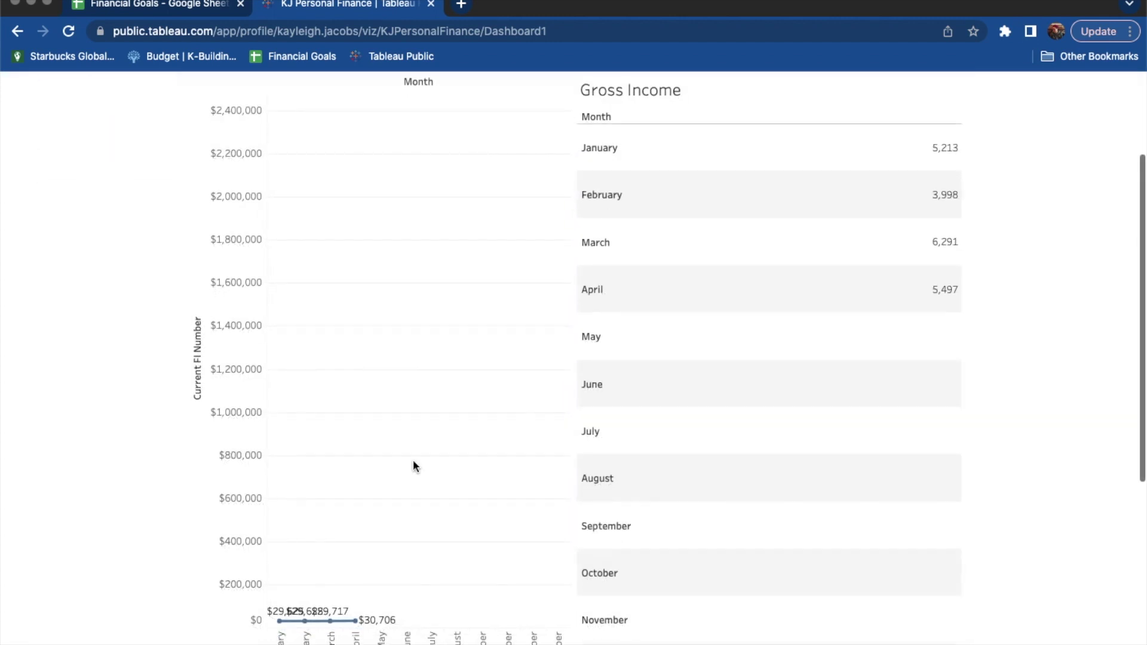
{"action": "scroll", "coordinate": [413, 466], "scroll_direction": "down", "scroll_amount": 2}
{"action": "mouse_move", "coordinate": [302, 577]}
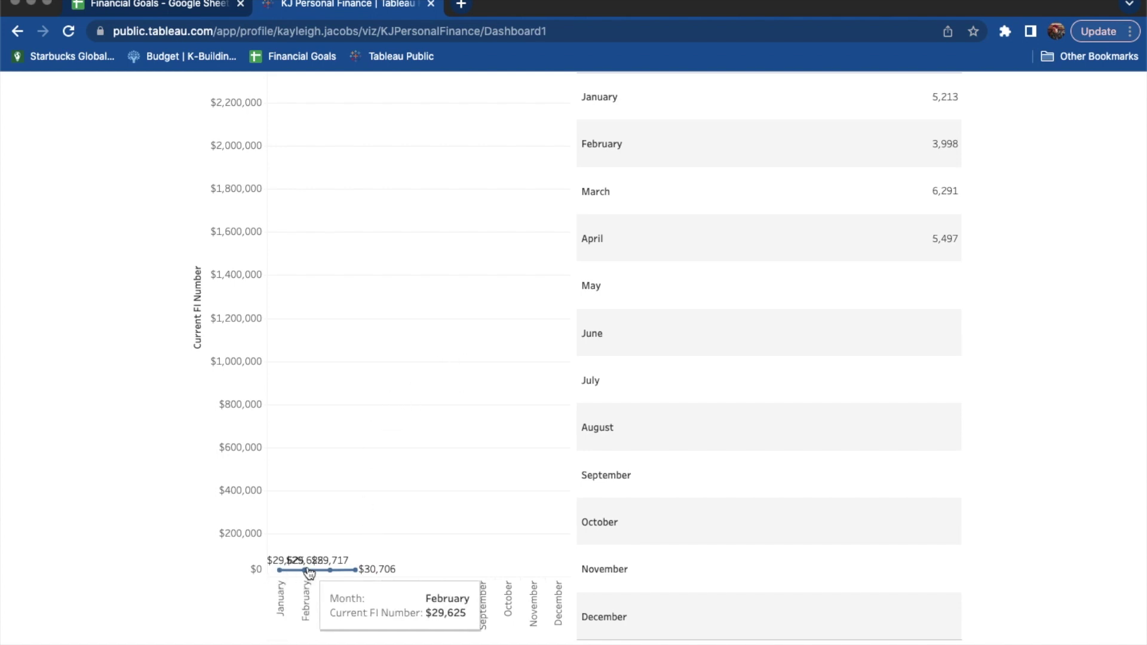
{"action": "scroll", "coordinate": [367, 475], "scroll_direction": "up", "scroll_amount": 4}
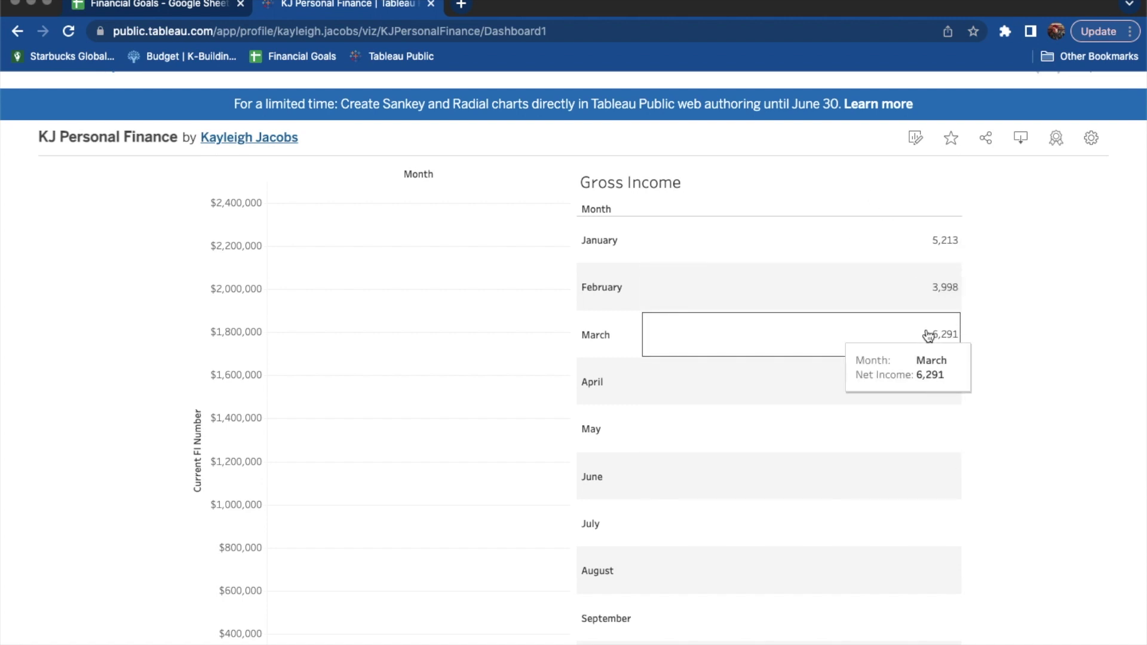
{"action": "scroll", "coordinate": [300, 241], "scroll_direction": "down", "scroll_amount": 1}
{"action": "scroll", "coordinate": [301, 241], "scroll_direction": "down", "scroll_amount": 8}
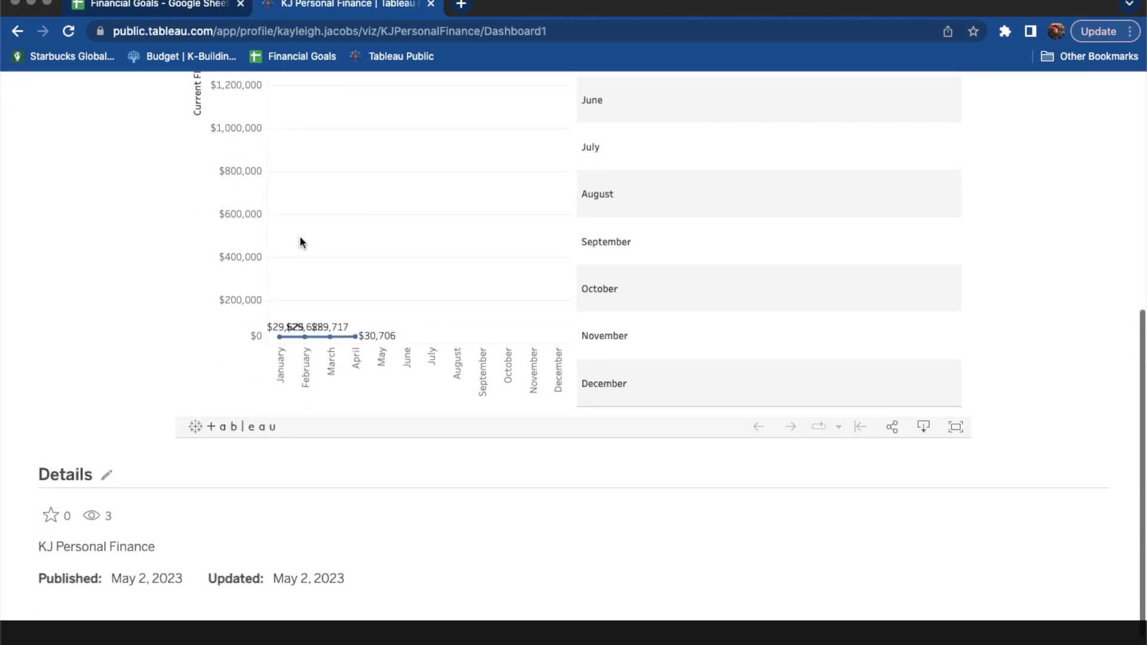
{"action": "scroll", "coordinate": [312, 265], "scroll_direction": "up", "scroll_amount": 8}
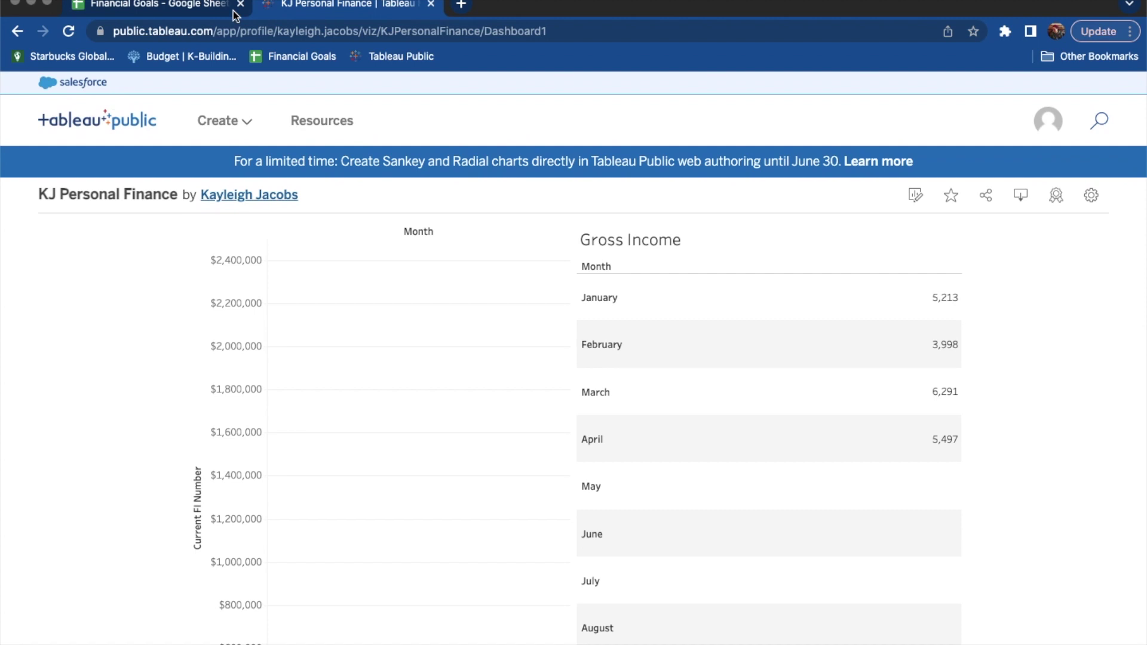
{"action": "left_click", "coordinate": [188, 9]}
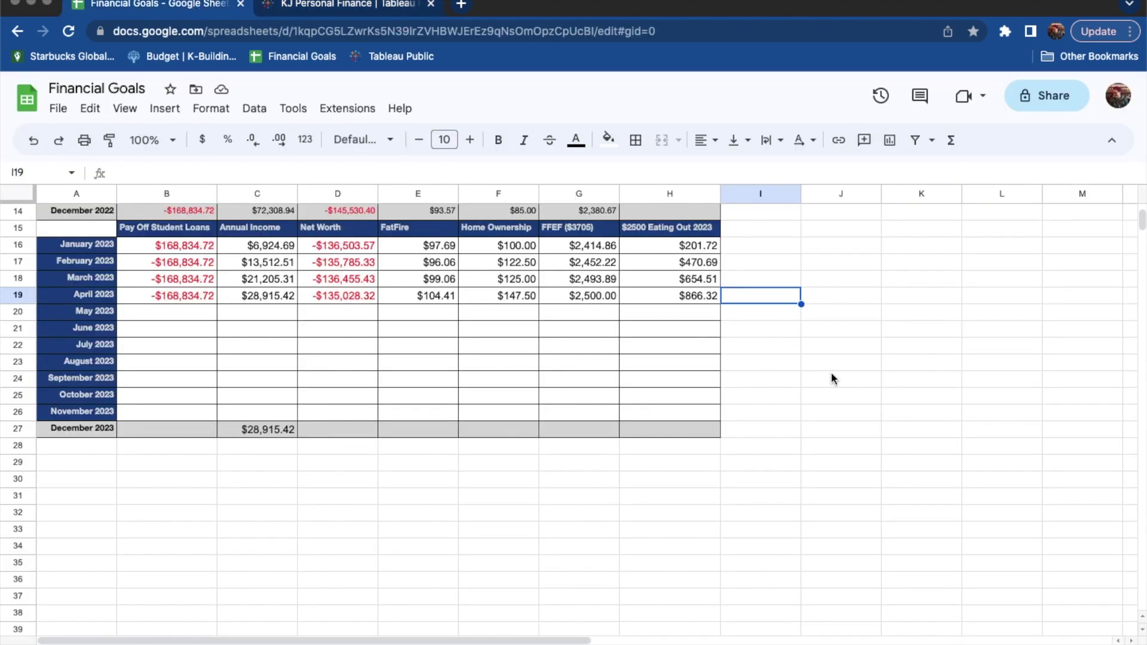
{"action": "left_click", "coordinate": [816, 369]}
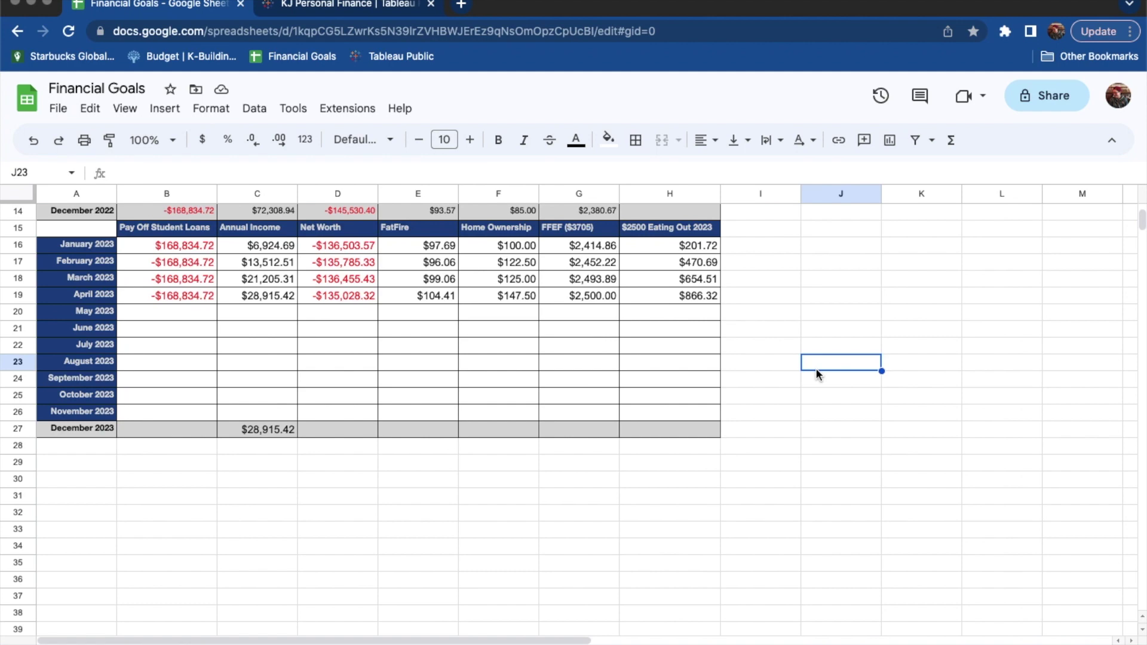
- Recheck the Tableau dashboard, then view the Financial Goals sheet showing the 27.1% 2023 Savings Rate
{"action": "left_click", "coordinate": [283, 7]}
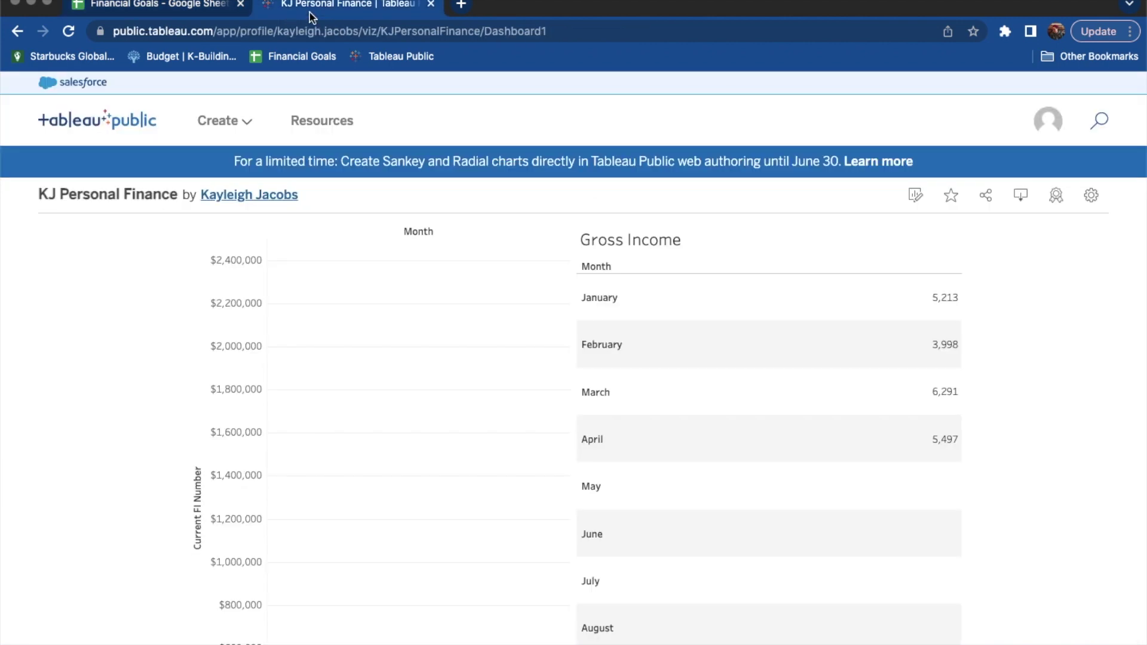
{"action": "scroll", "coordinate": [465, 546], "scroll_direction": "down", "scroll_amount": 5}
{"action": "scroll", "coordinate": [464, 544], "scroll_direction": "up", "scroll_amount": 5}
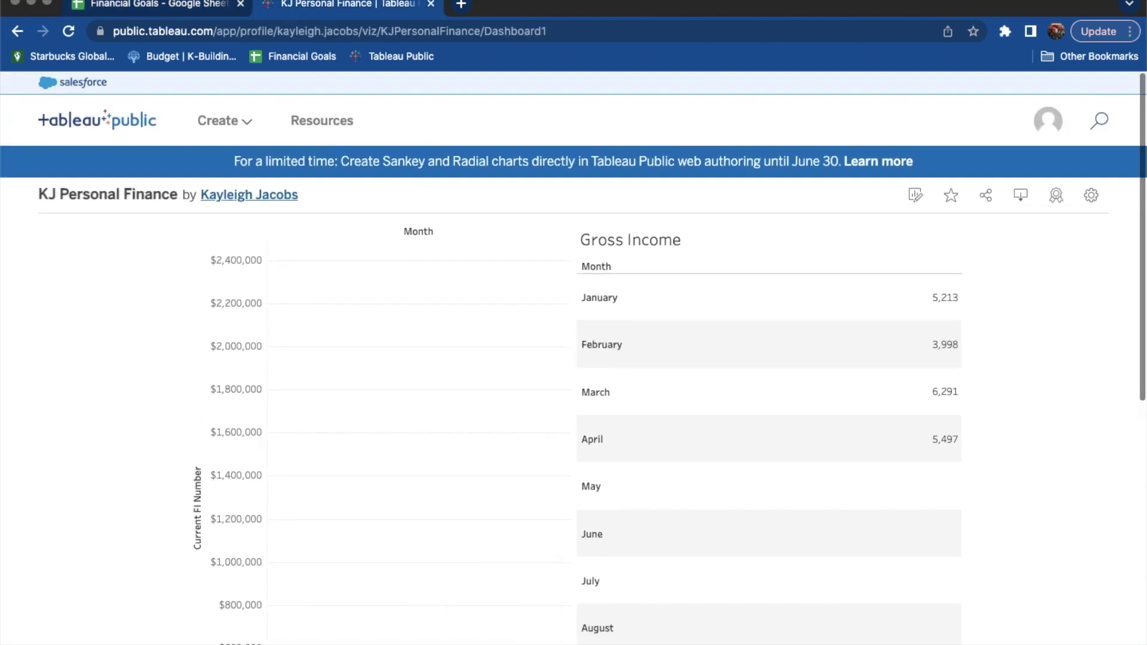
{"action": "scroll", "coordinate": [487, 523], "scroll_direction": "down", "scroll_amount": 5}
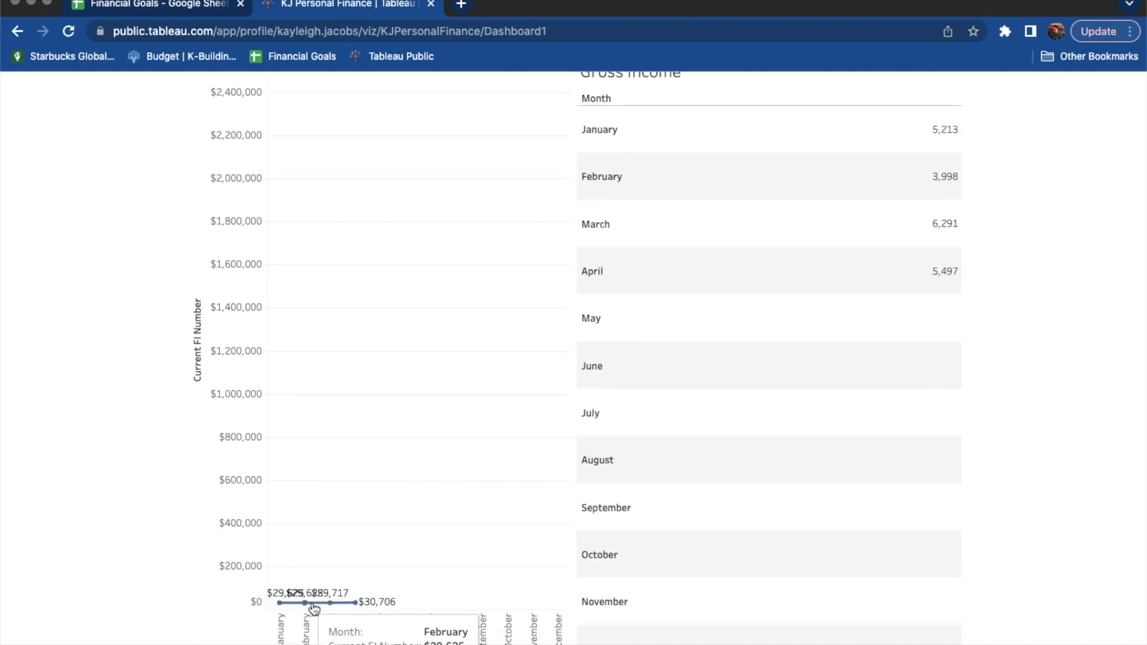
{"action": "scroll", "coordinate": [418, 200], "scroll_direction": "up", "scroll_amount": 5}
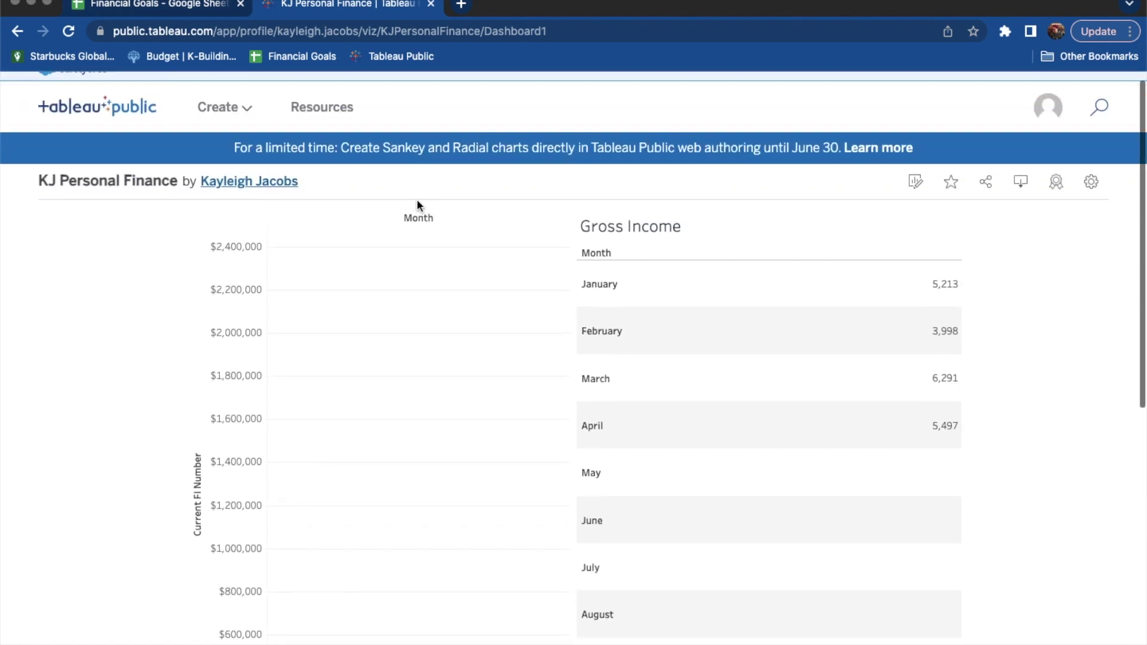
{"action": "left_click", "coordinate": [153, 5]}
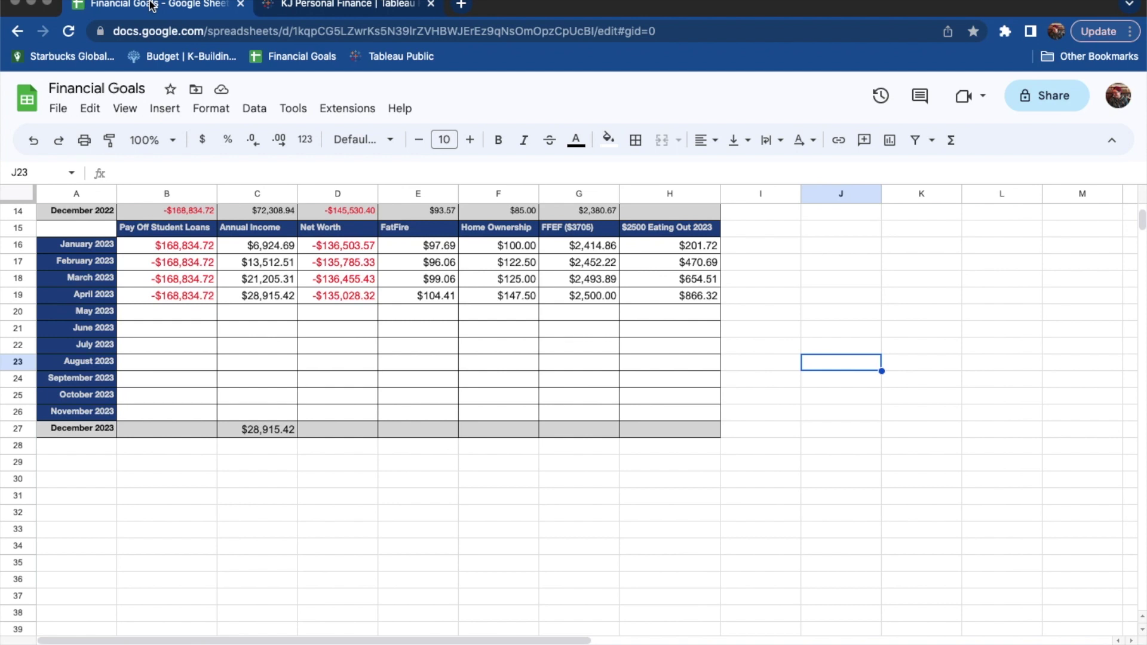
{"action": "left_click", "coordinate": [595, 634]}
{"action": "scroll", "coordinate": [735, 415], "scroll_direction": "down", "scroll_amount": 3}
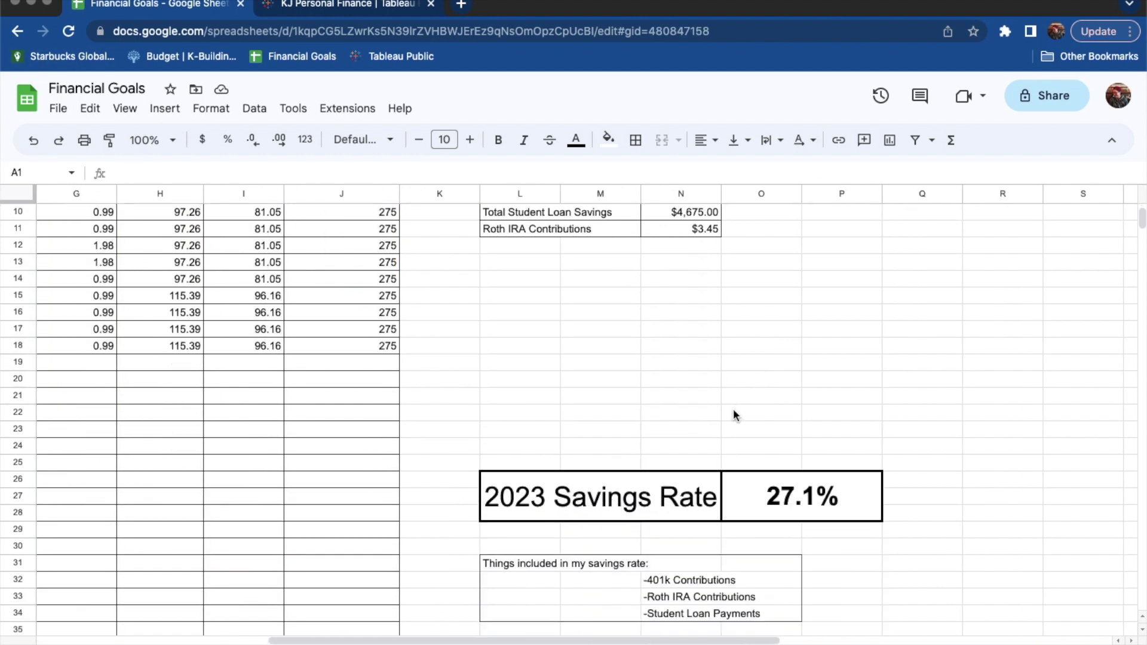
{"action": "scroll", "coordinate": [735, 416], "scroll_direction": "down", "scroll_amount": 1}
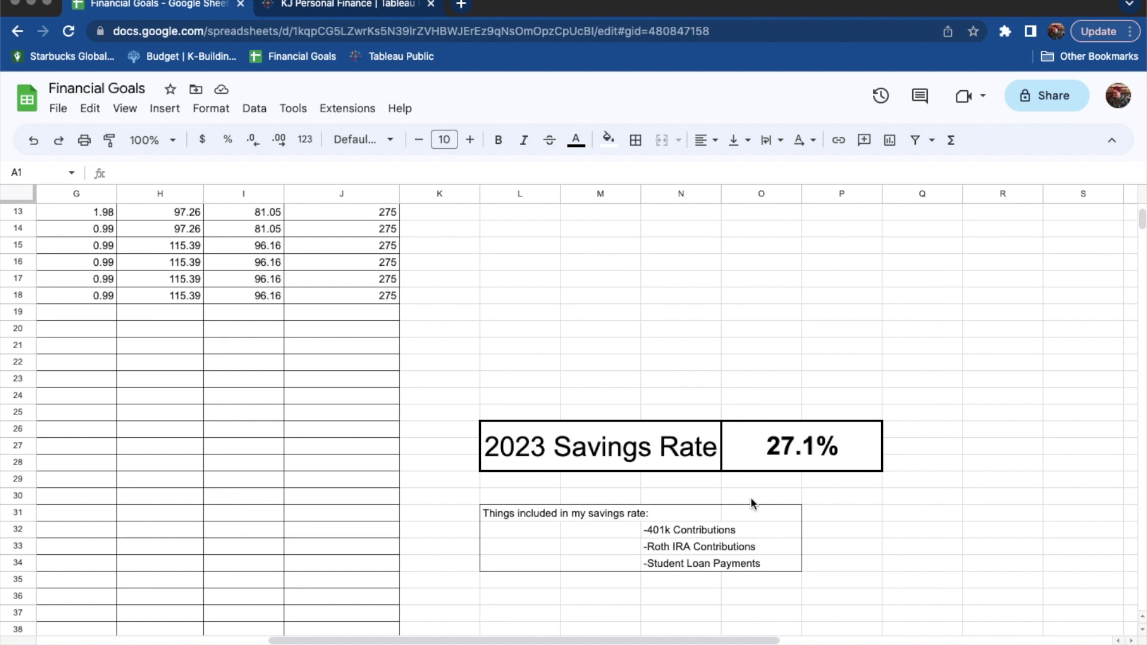
{"action": "key", "text": "alt+Up"}
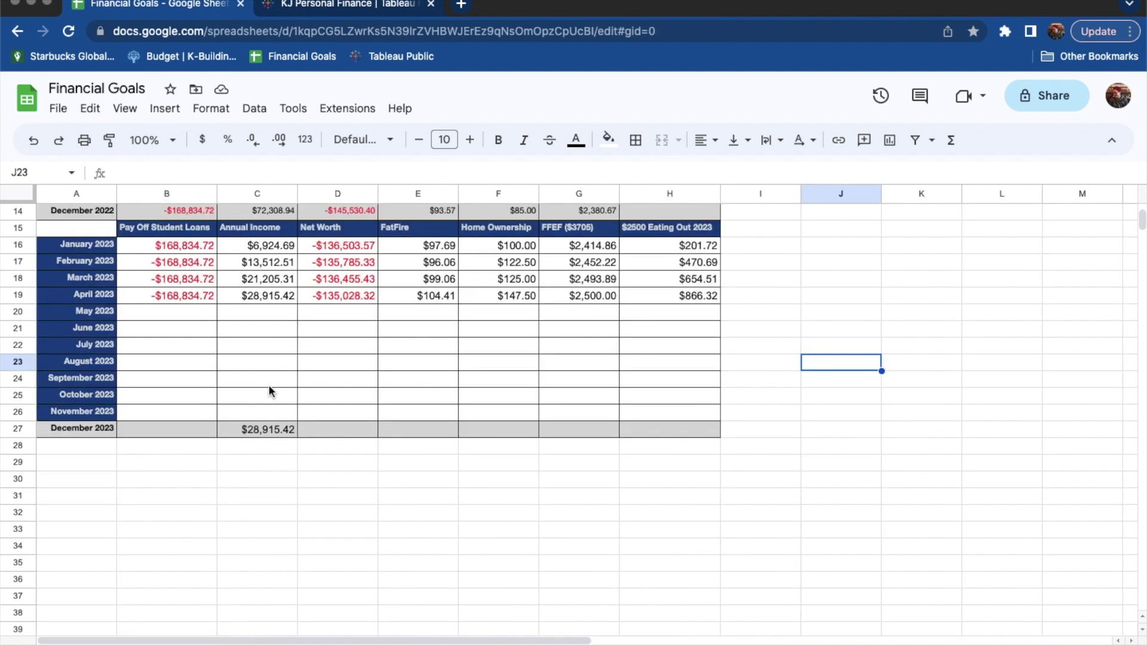